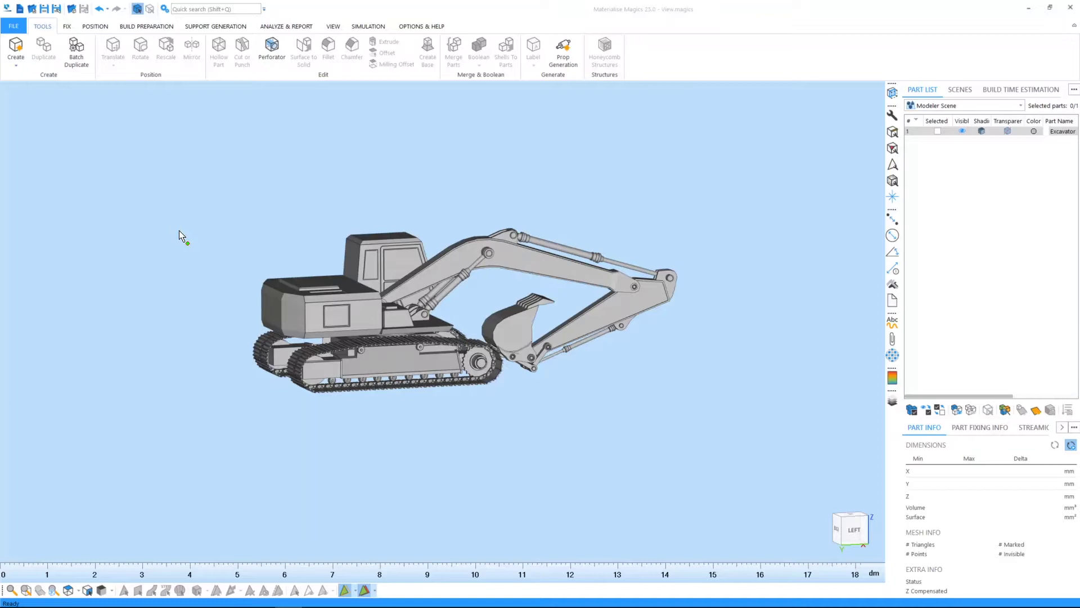
Step: Examine the excavator from several angles and inspect its tracks up close
middle_drag(229, 311, 285, 305)
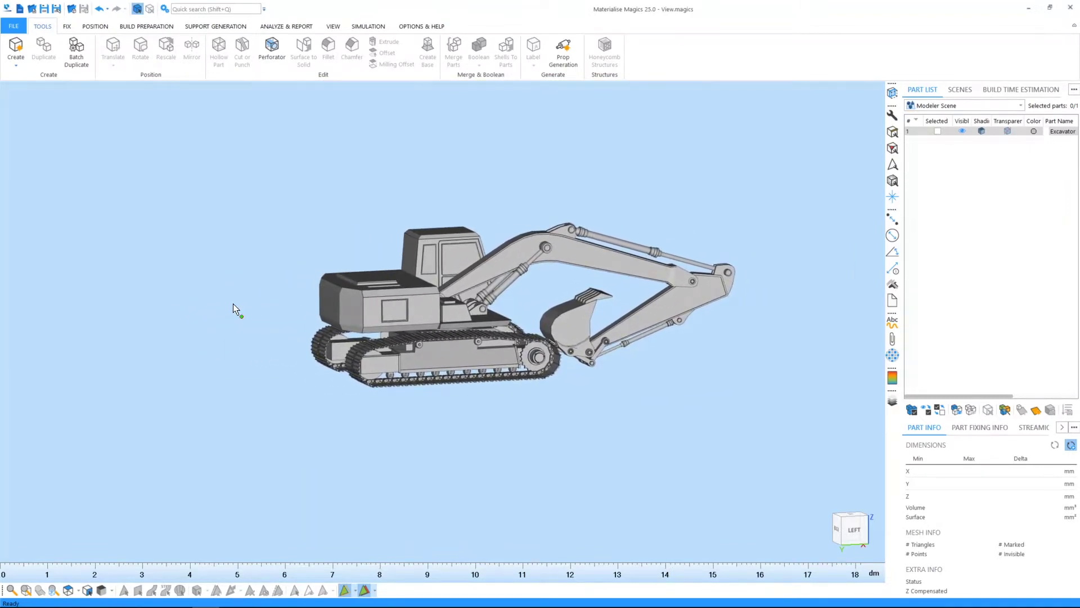
right_drag(393, 309, 405, 283)
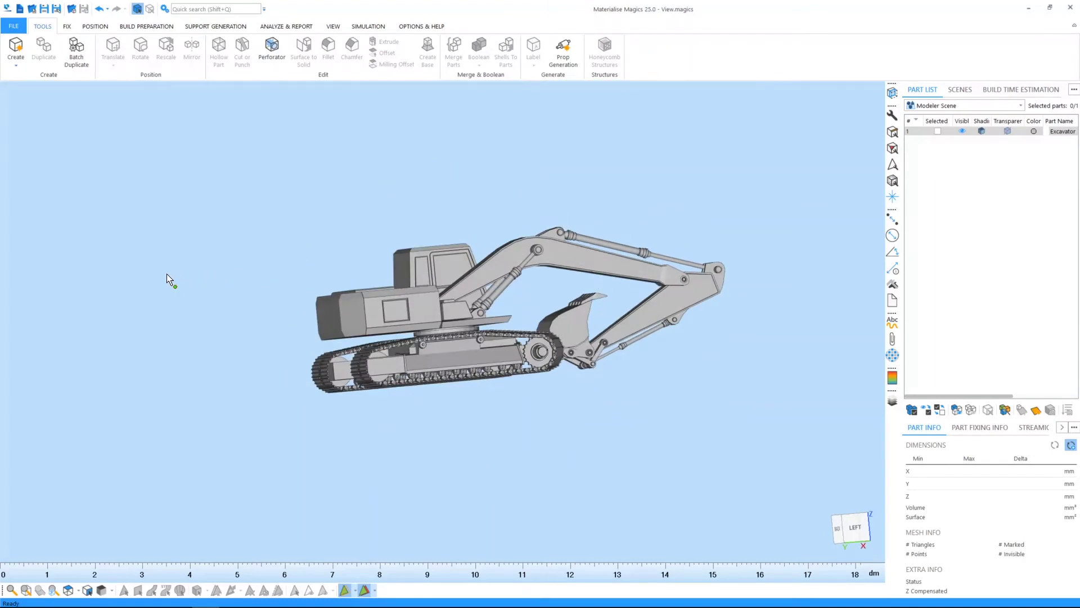
mouse_move(329, 279)
right_down()
mouse_move(354, 278)
mouse_move(333, 289)
mouse_move(358, 310)
mouse_move(334, 278)
right_up()
right_drag(181, 221, 186, 258)
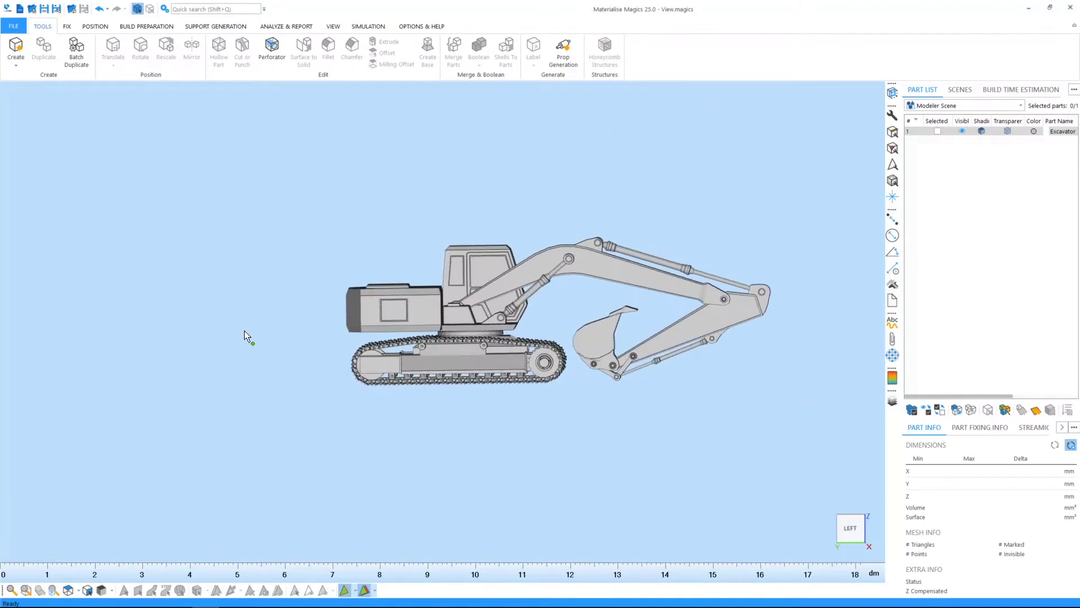
middle_drag(266, 340, 397, 340)
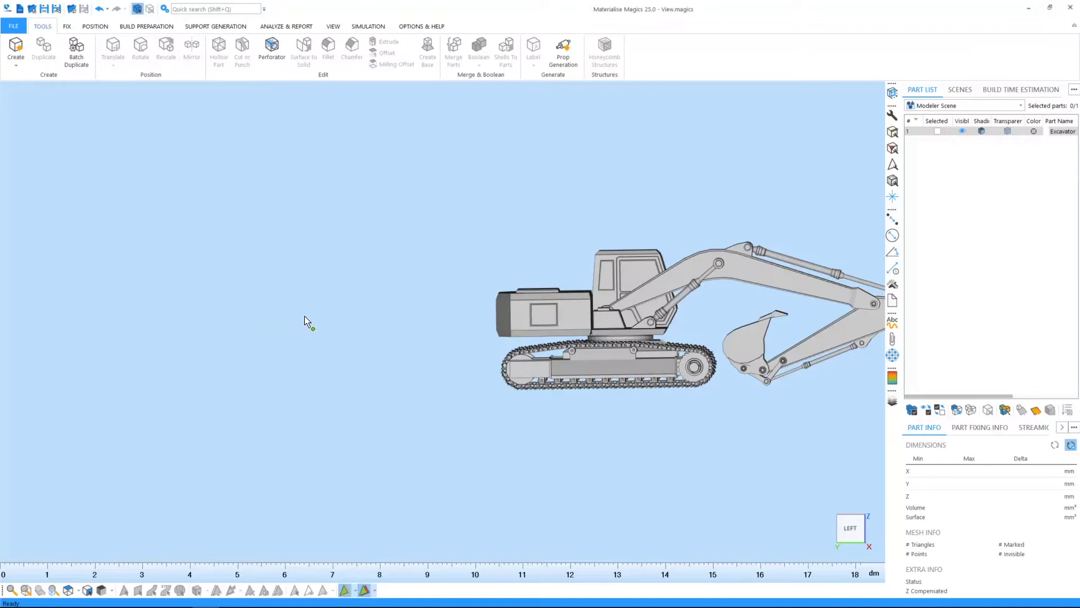
right_drag(358, 294, 508, 289)
mouse_move(692, 251)
right_down()
mouse_move(709, 270)
mouse_move(690, 248)
right_up()
middle_drag(555, 294, 414, 305)
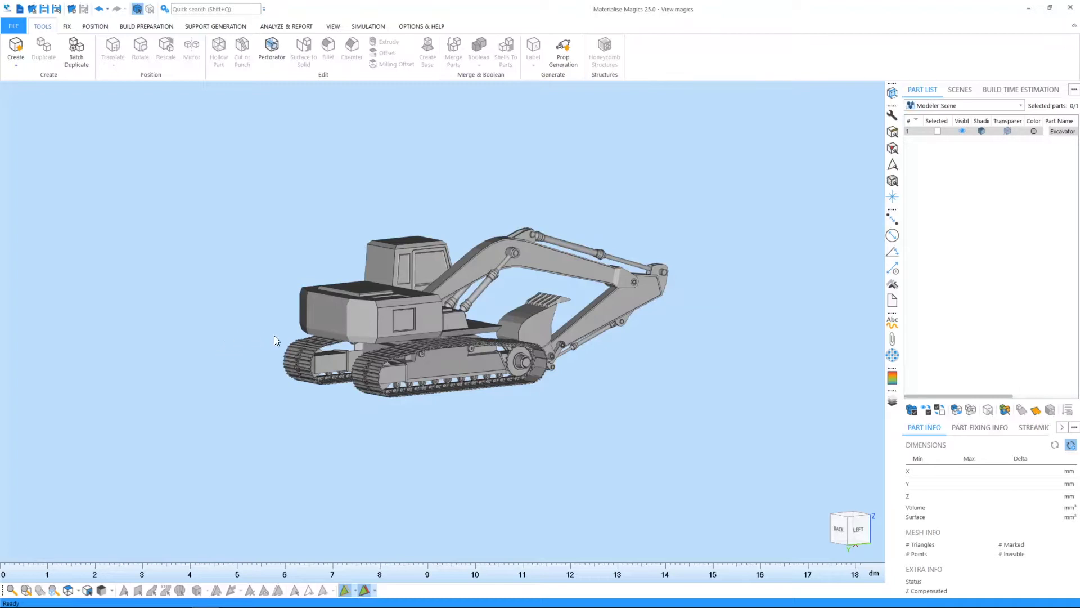
scroll(360, 386, up, 5)
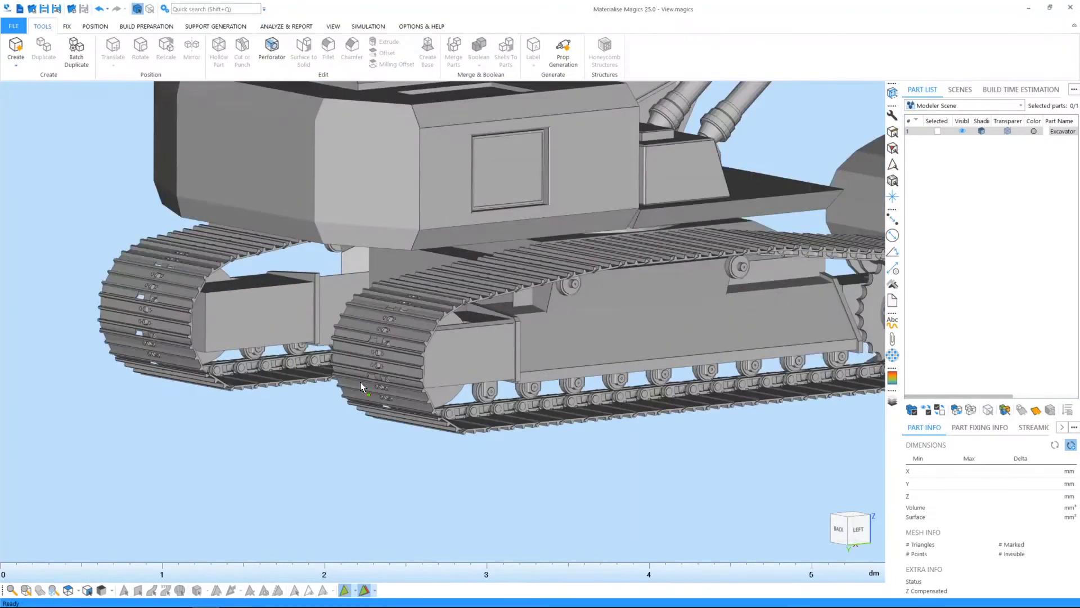
scroll(360, 383, down, 5)
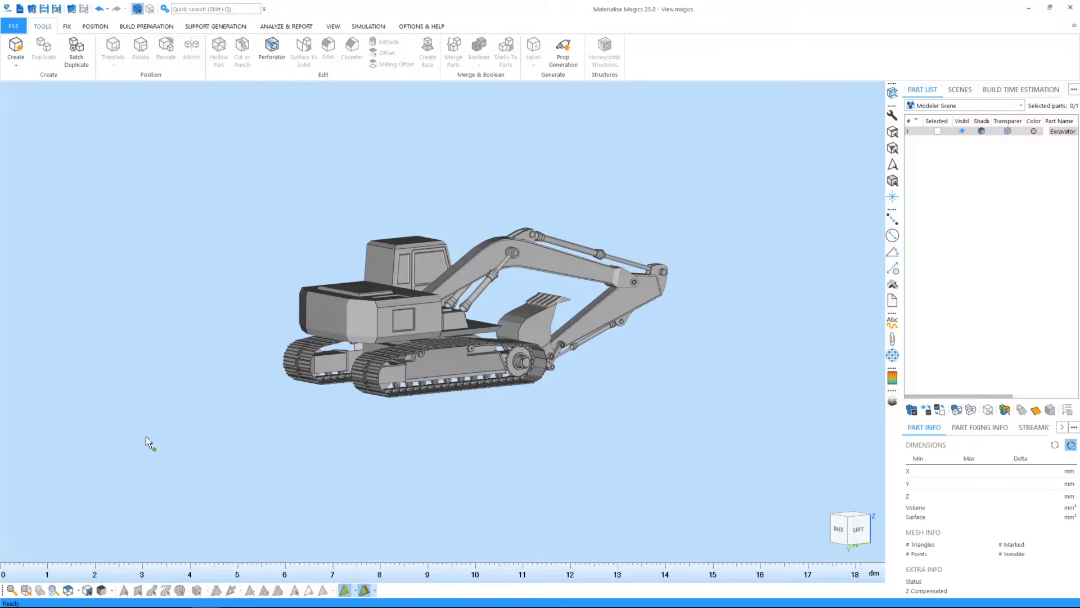
Step: View the excavator in the standard Top, Bottom and Right orientations
click(68, 591)
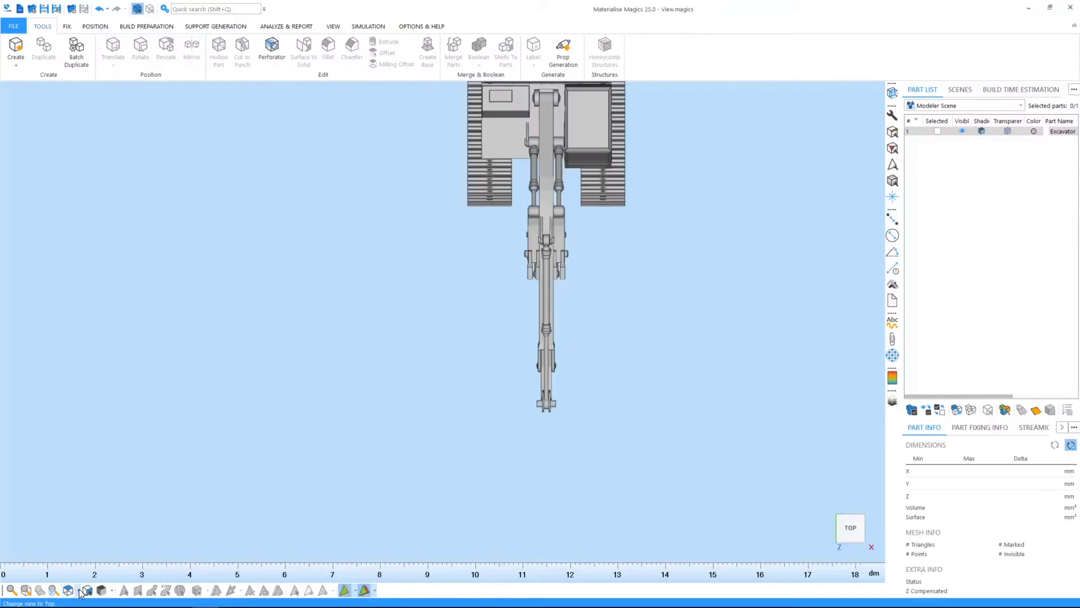
click(79, 591)
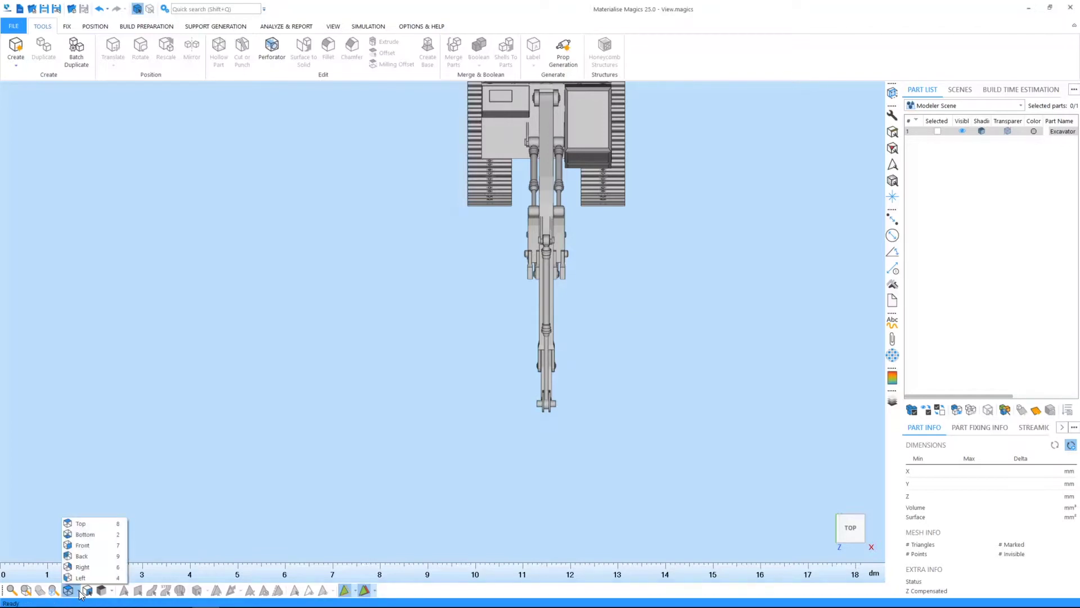
click(86, 534)
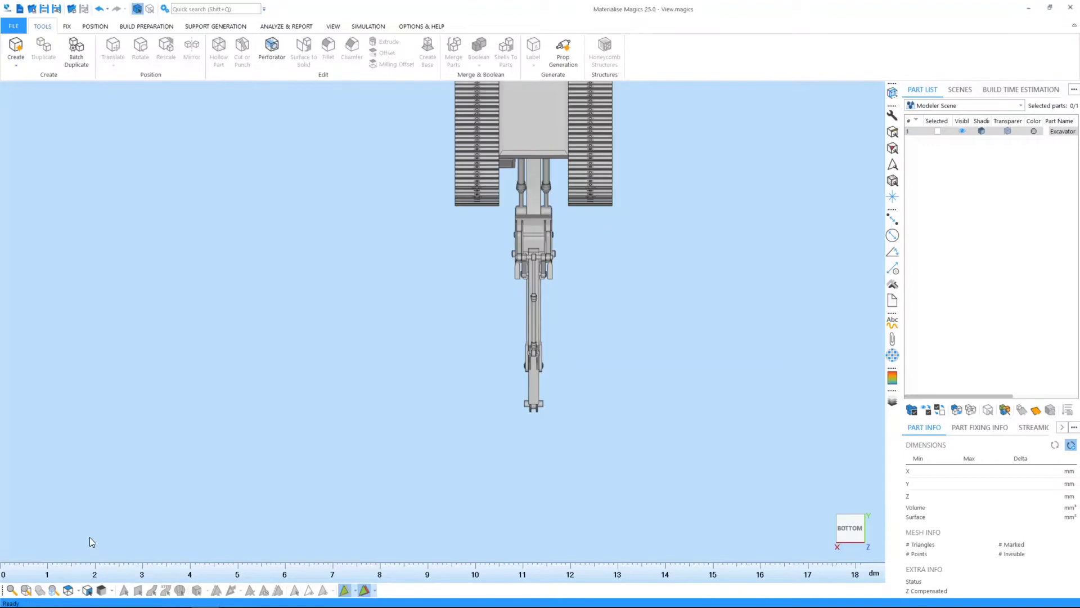
click(78, 591)
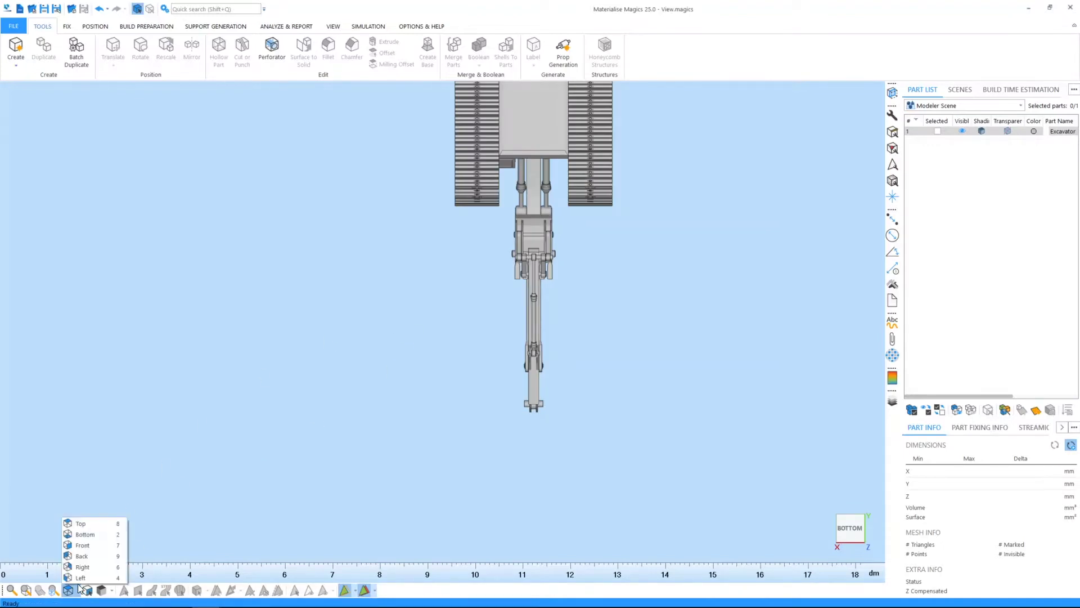
click(82, 567)
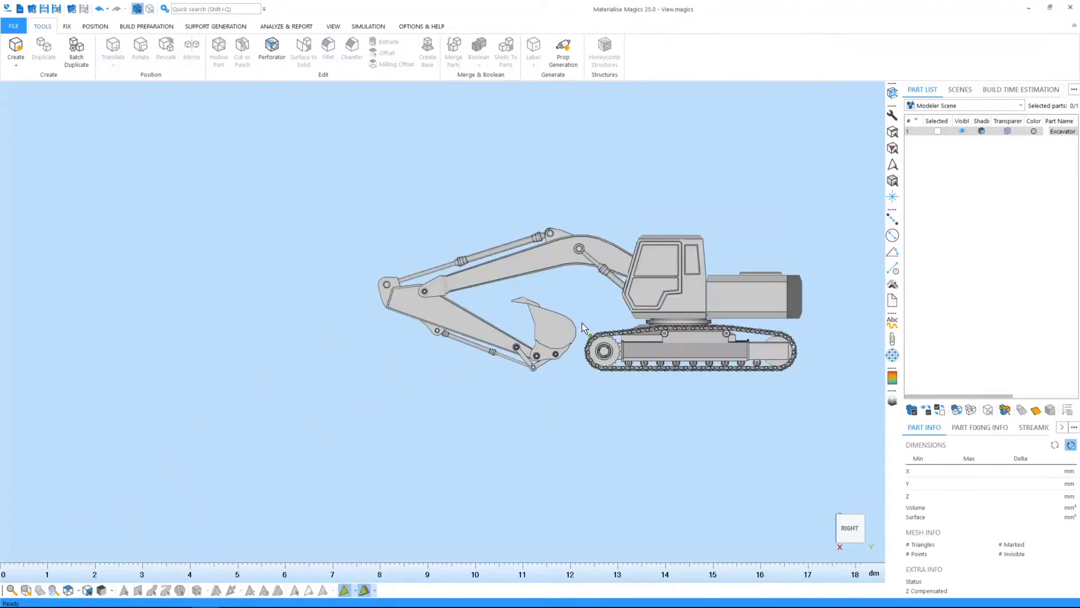
middle_drag(582, 324, 410, 330)
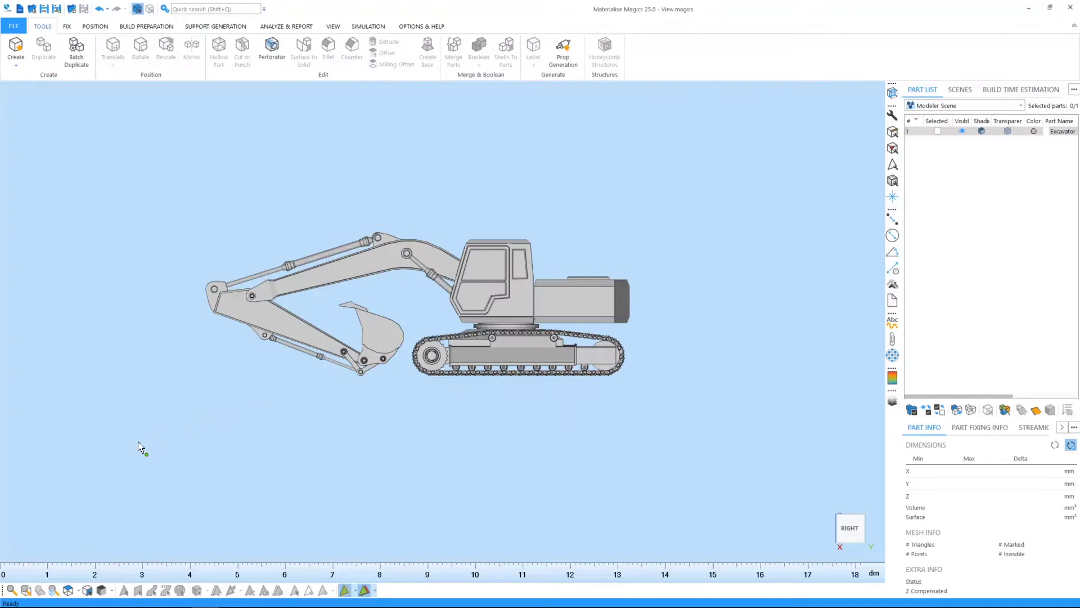
Step: Turn on the view-orientation tool and examine the excavator from the back, from above and from its left side
click(88, 590)
right_drag(253, 381, 576, 262)
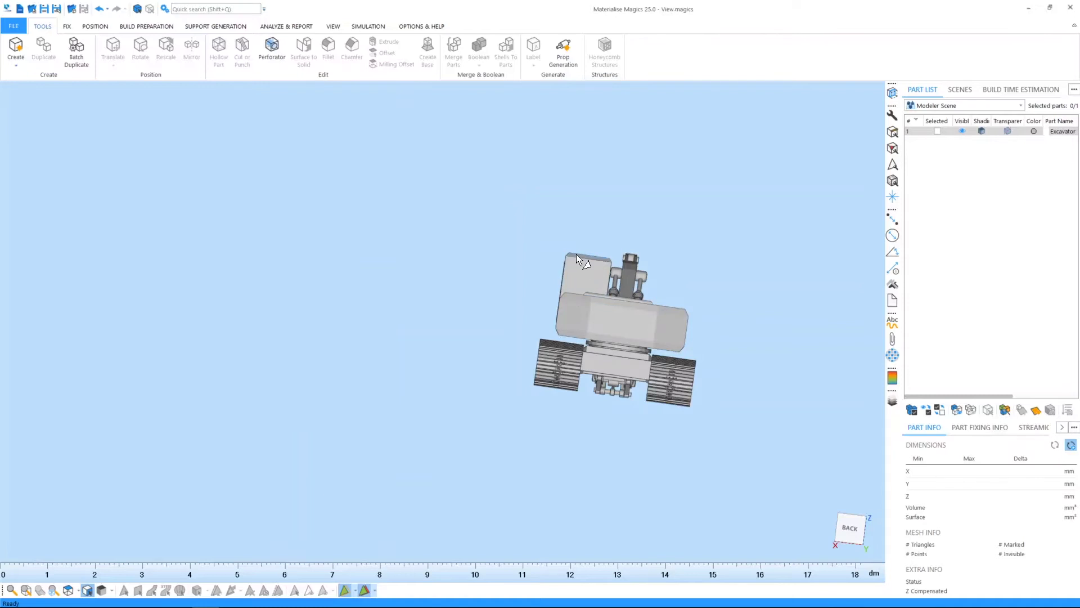
mouse_move(673, 311)
right_down()
mouse_move(585, 294)
mouse_move(673, 315)
right_up()
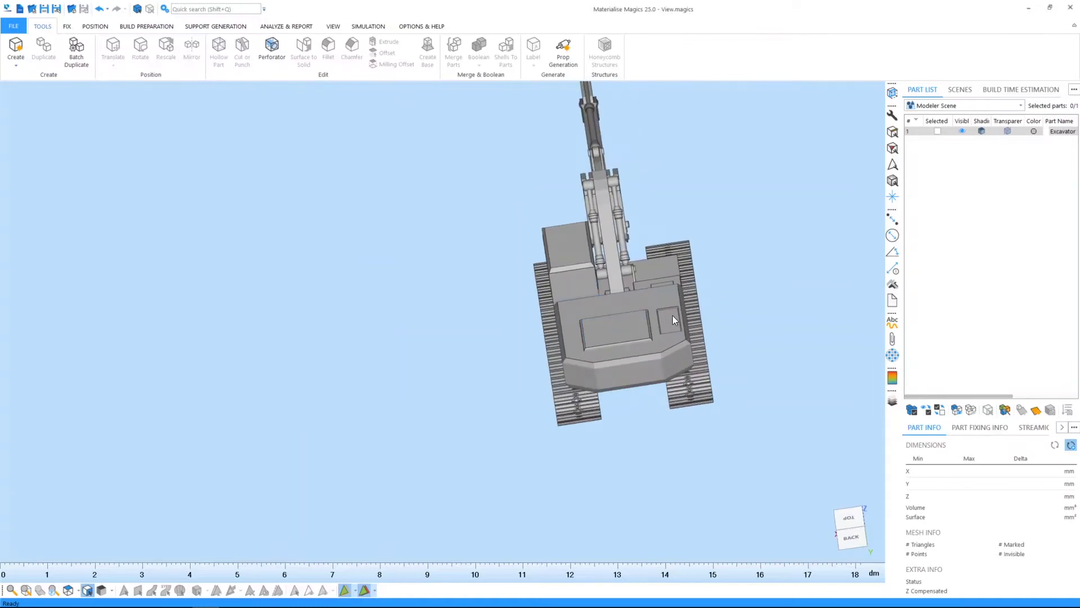
right_drag(681, 367, 683, 364)
middle_drag(664, 359, 477, 329)
right_drag(647, 285, 403, 353)
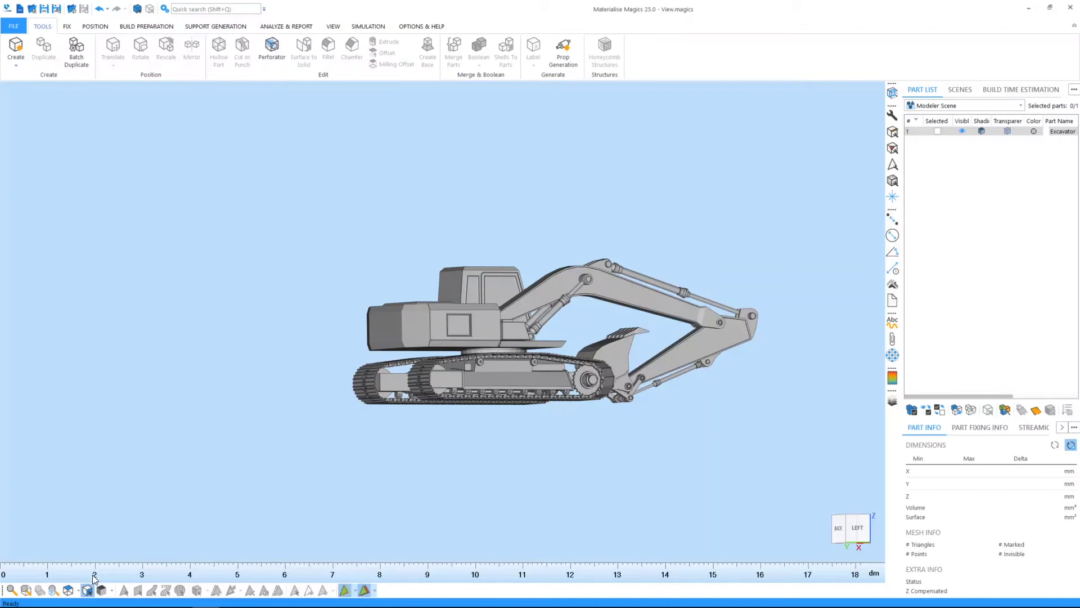
Step: Display the excavator in Shade mode and in Triangle mode
click(113, 591)
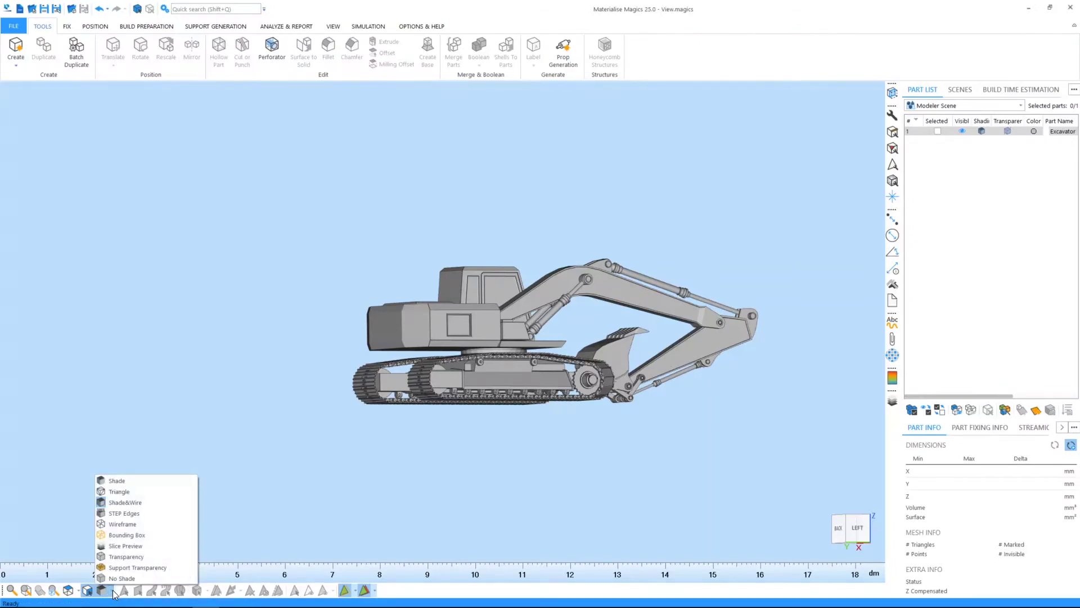
click(129, 482)
click(113, 591)
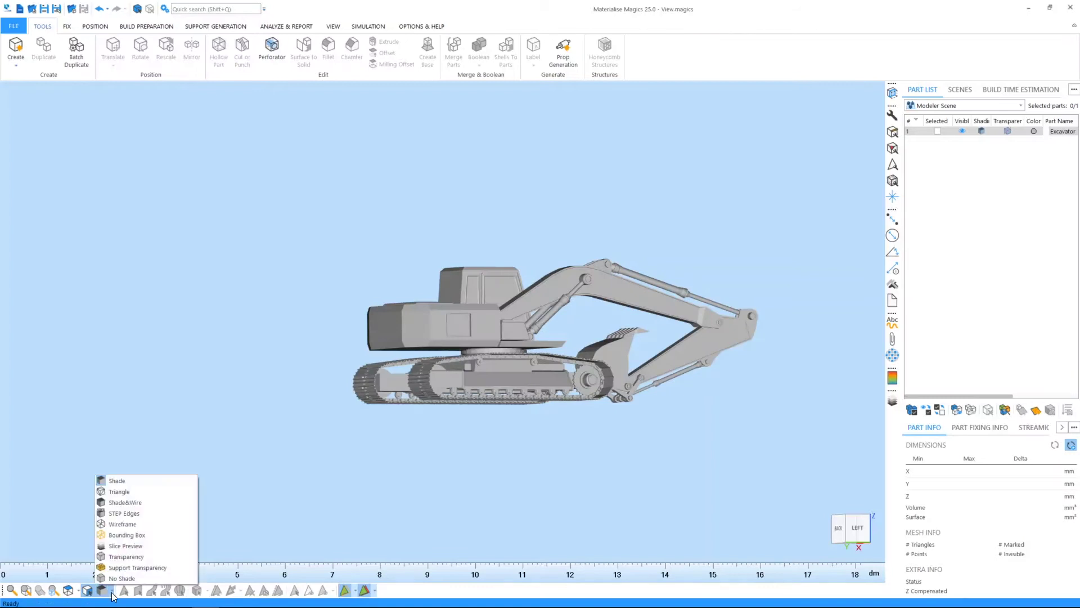
click(116, 501)
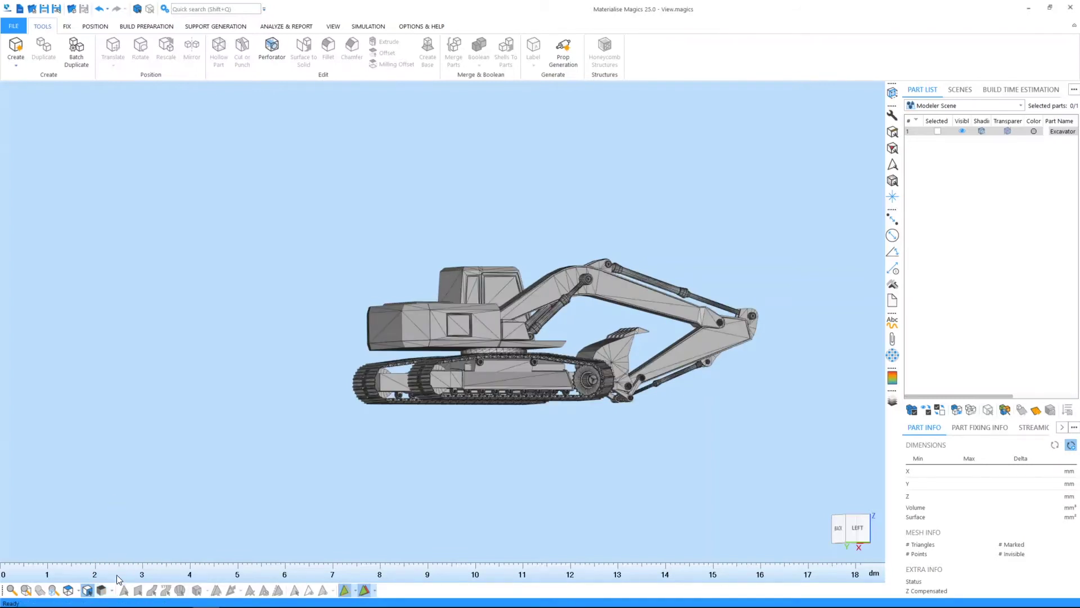
Step: Display the excavator as a Bounding Box and return its shading to Shade&Wire
click(112, 591)
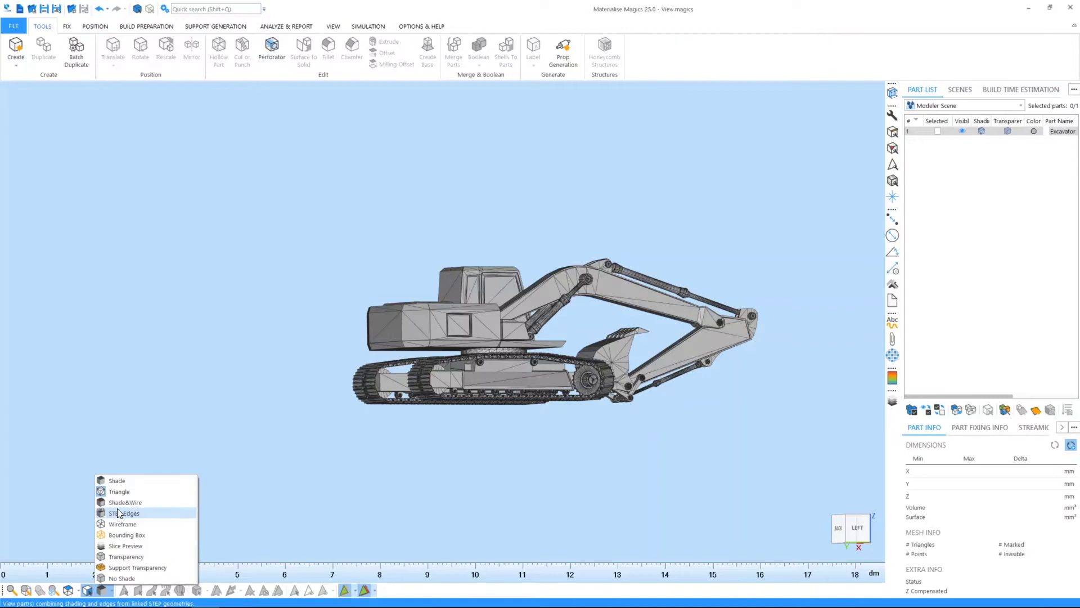
click(118, 535)
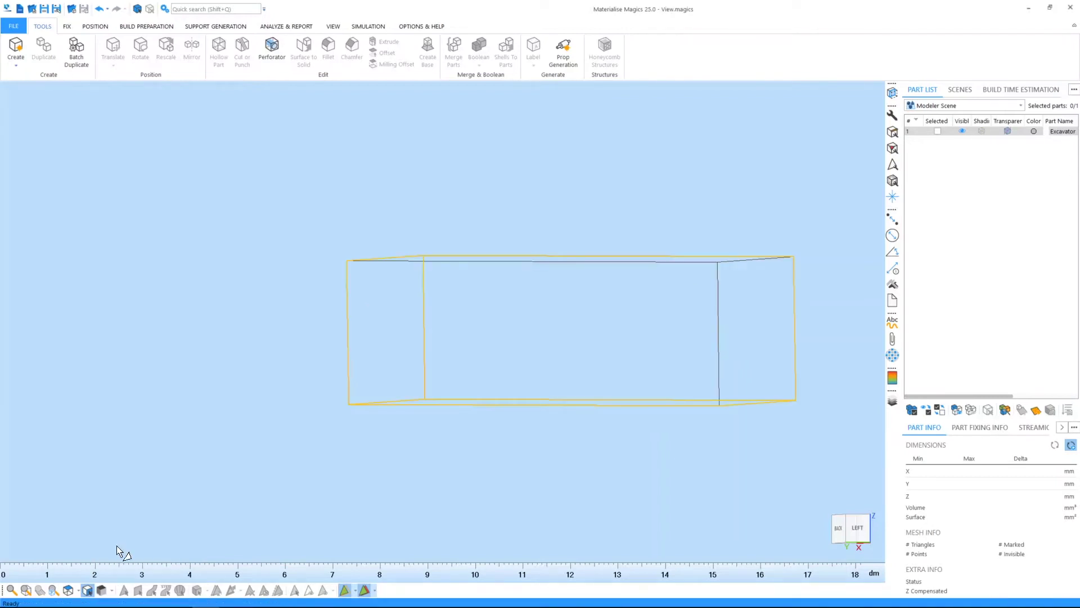
click(115, 584)
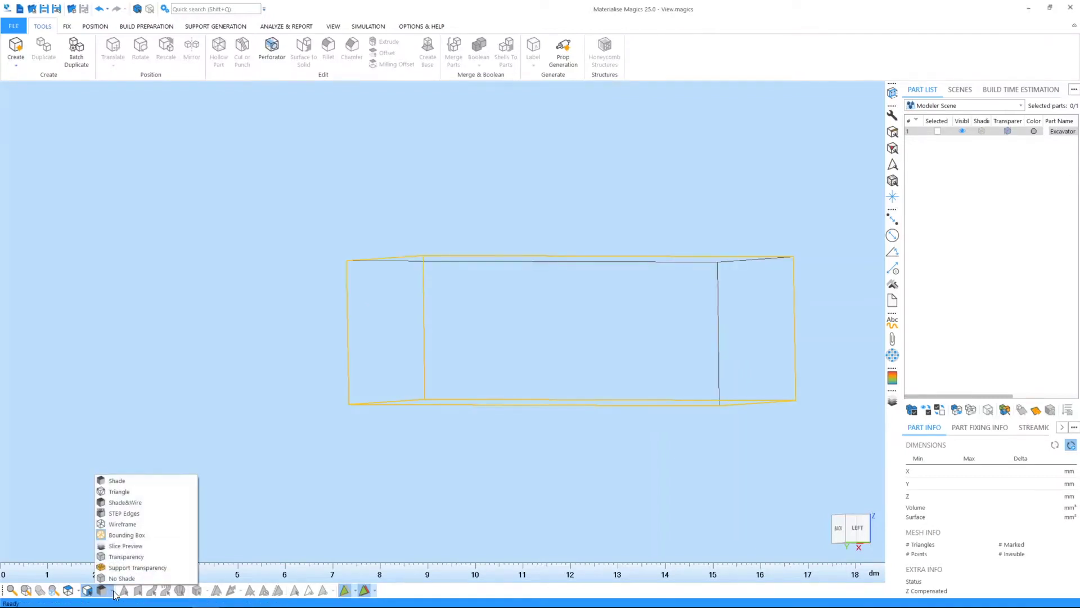
click(115, 505)
right_drag(371, 436, 371, 441)
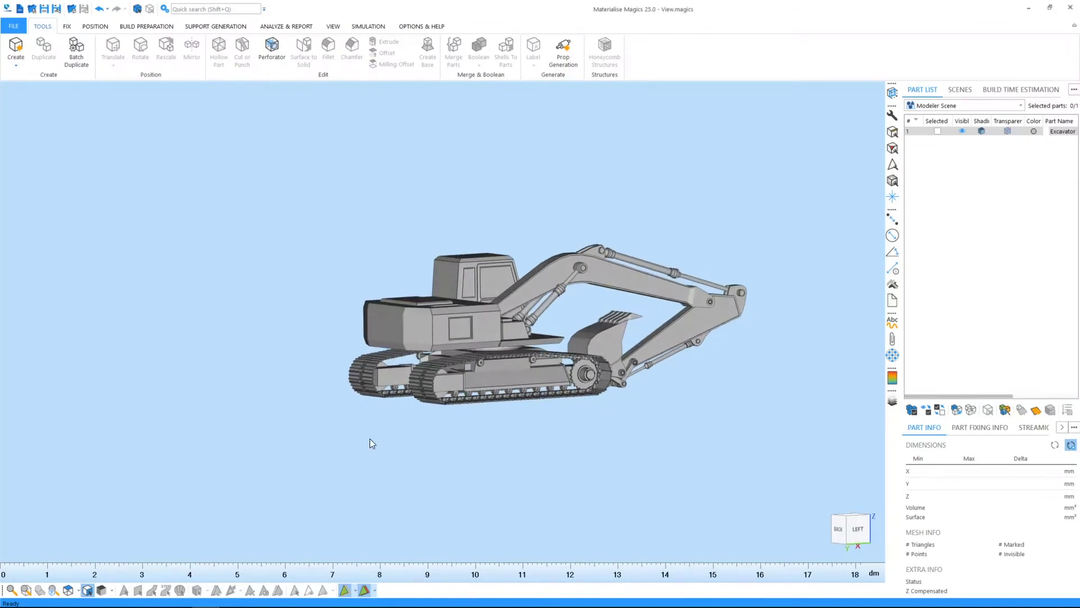
Step: Turn the excavator's Transparency display on and back off
click(113, 591)
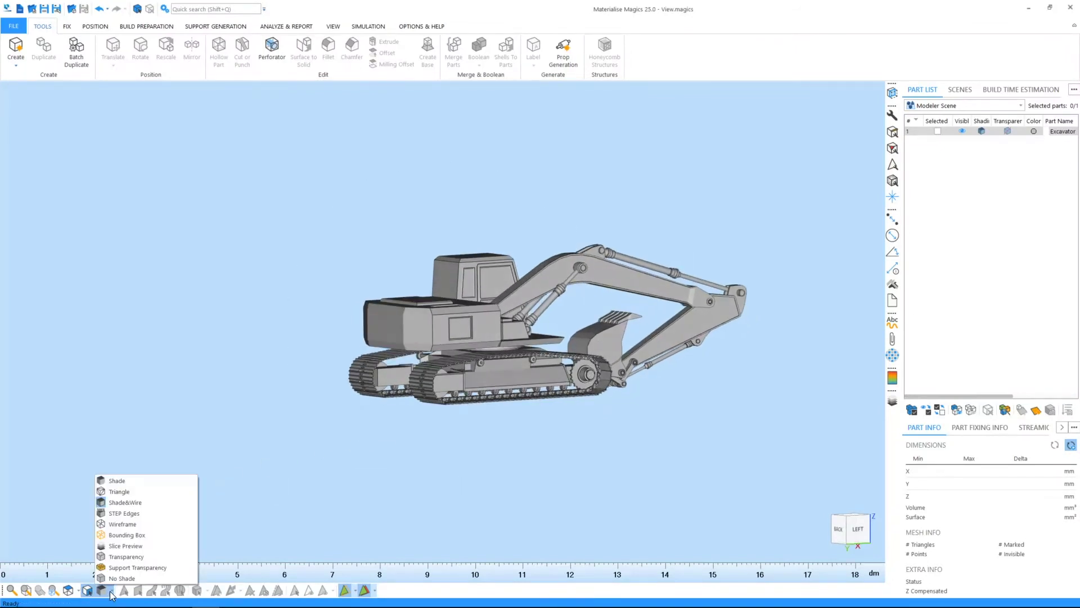
click(124, 556)
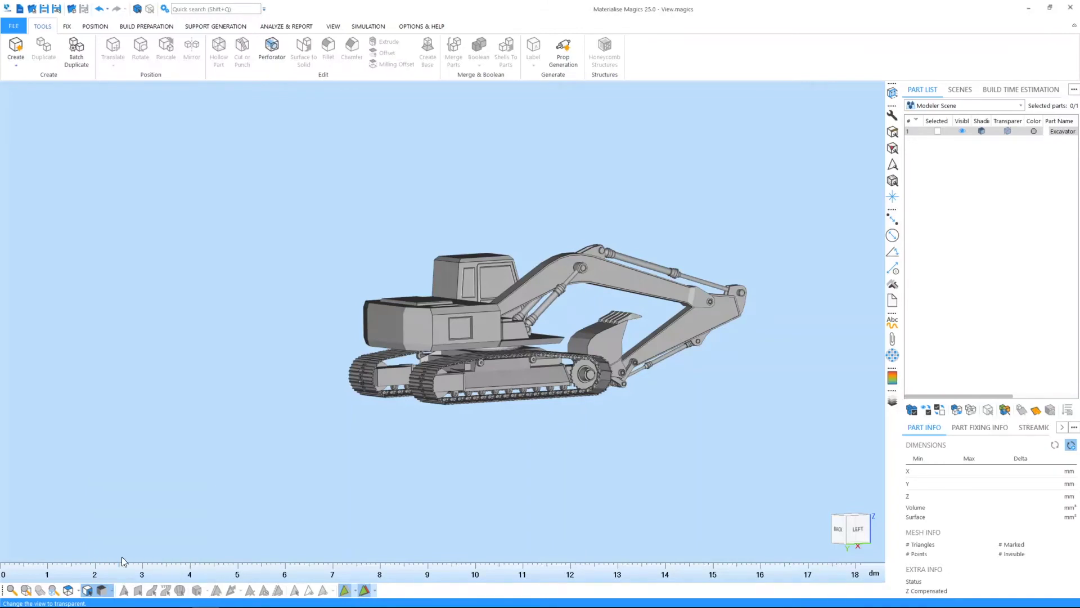
click(114, 590)
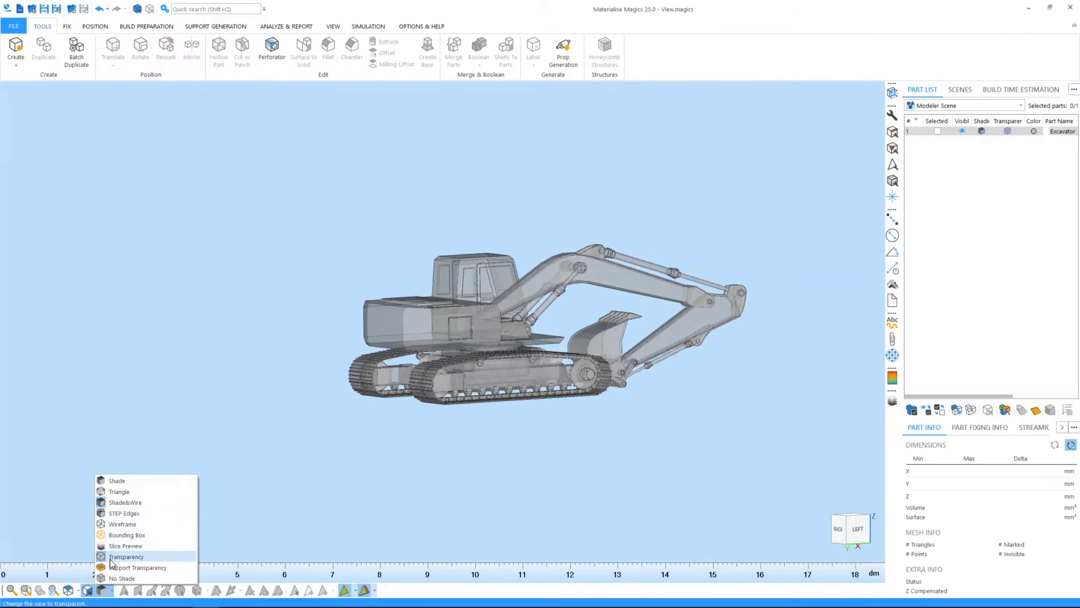
click(111, 558)
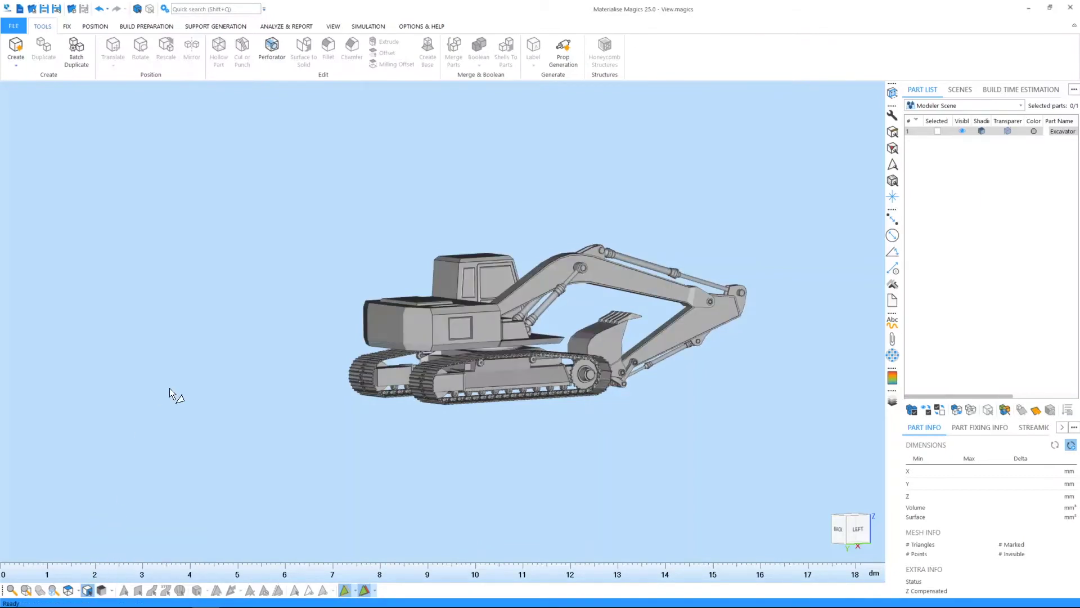
middle_drag(311, 376, 300, 372)
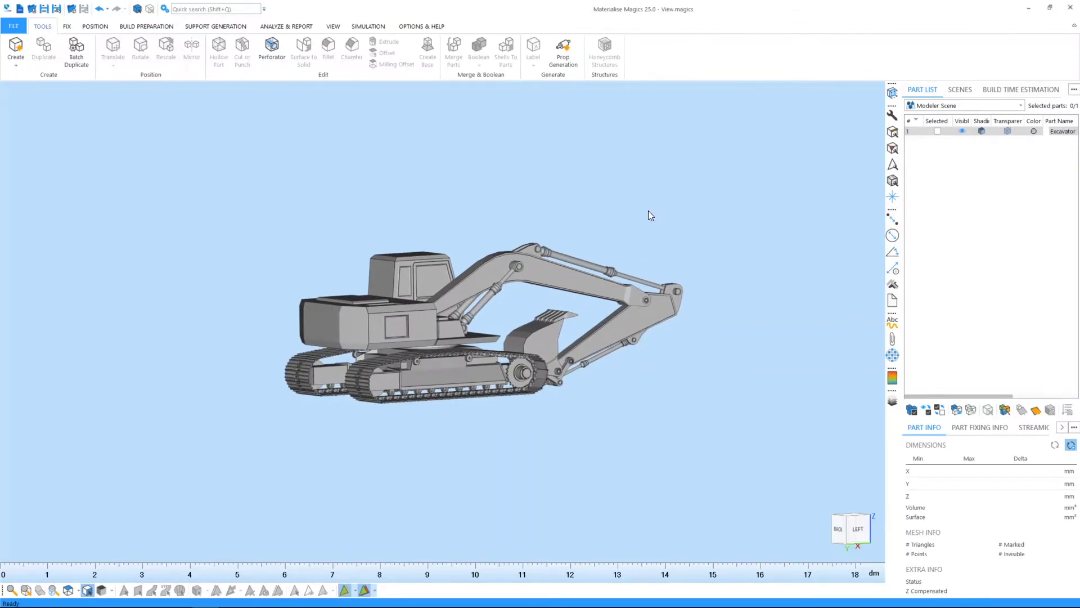
Step: Open the Multi-Section tool and activate the green Y section through the excavator
click(893, 93)
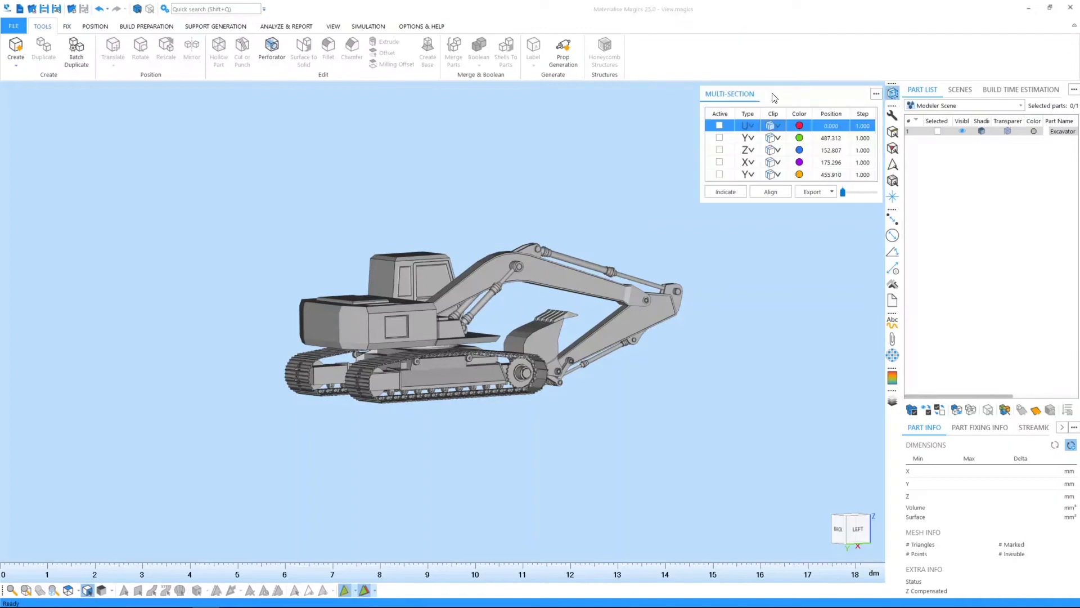
click(720, 138)
right_drag(371, 290, 337, 297)
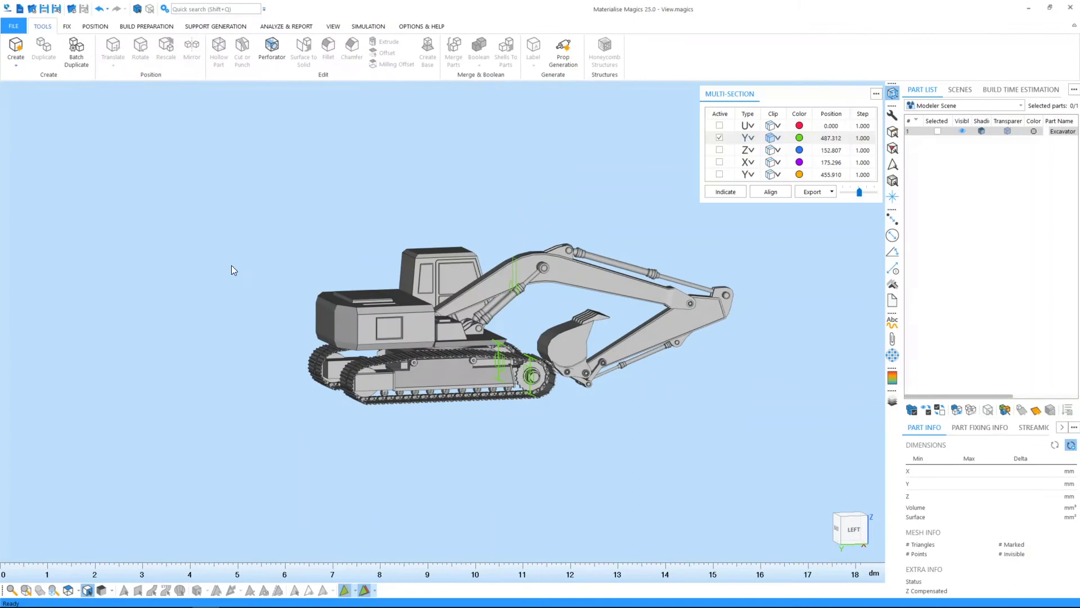
Step: Activate the red section, set its type to X, and move it to a position of about 135.7
click(720, 125)
click(750, 131)
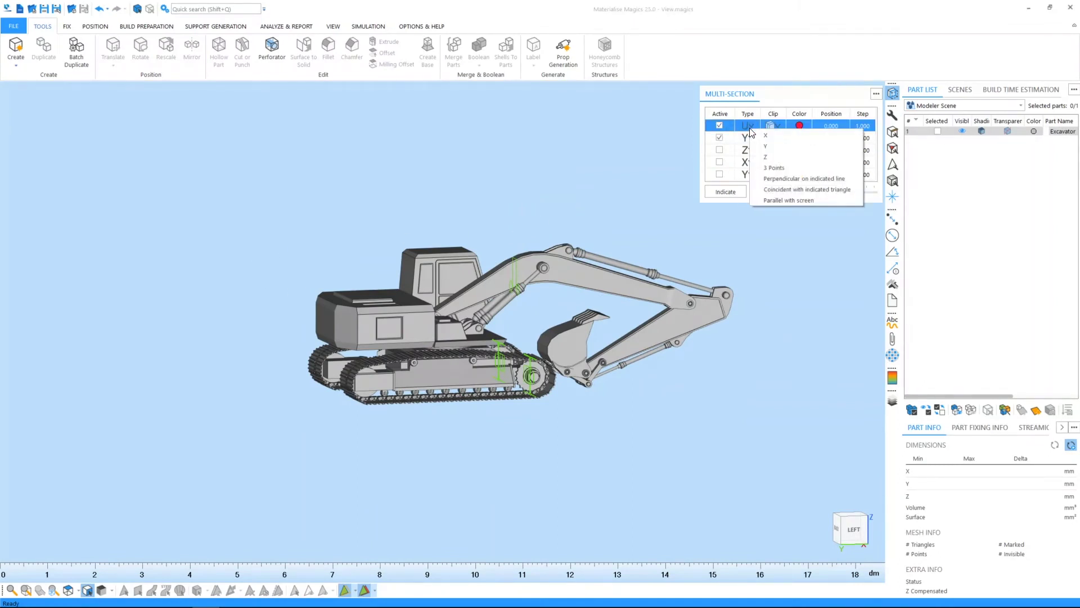
click(766, 135)
click(848, 192)
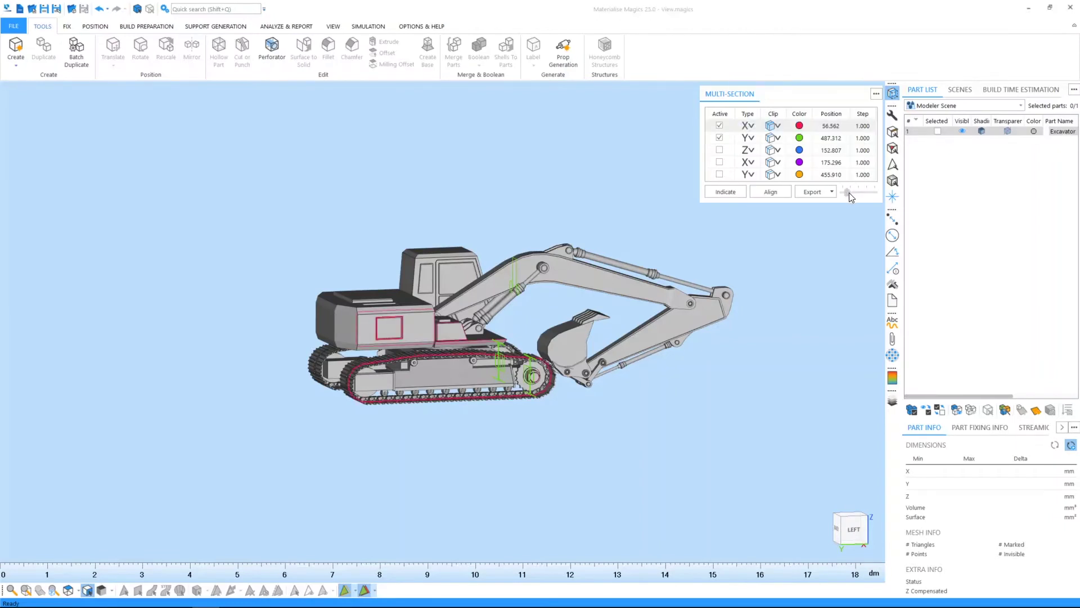
drag(849, 193, 855, 192)
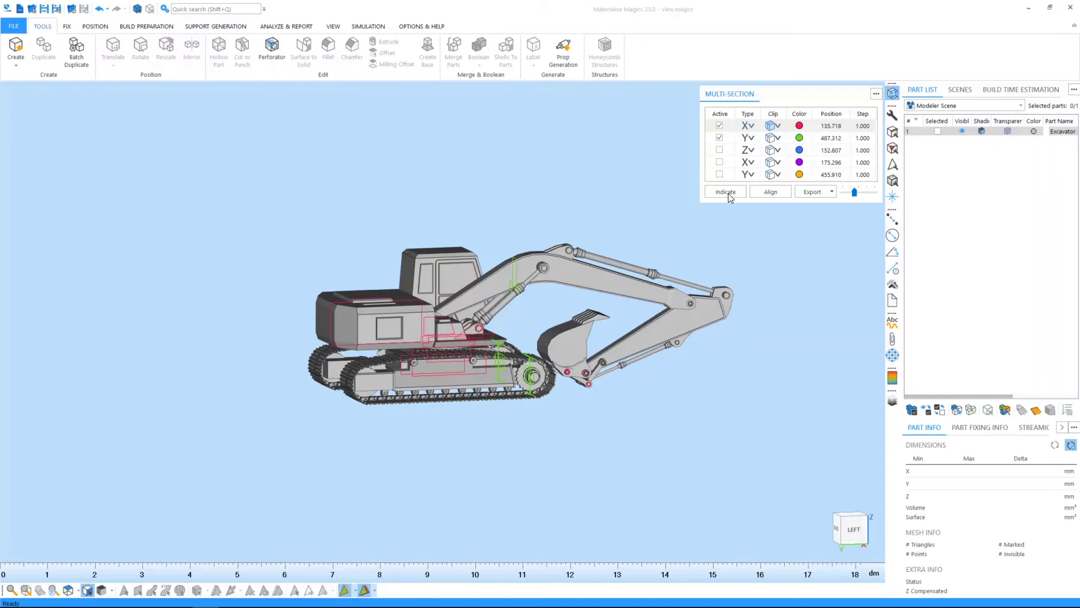
Step: Clip the excavator at the red X section and flip the clipping to the opposite side
click(769, 126)
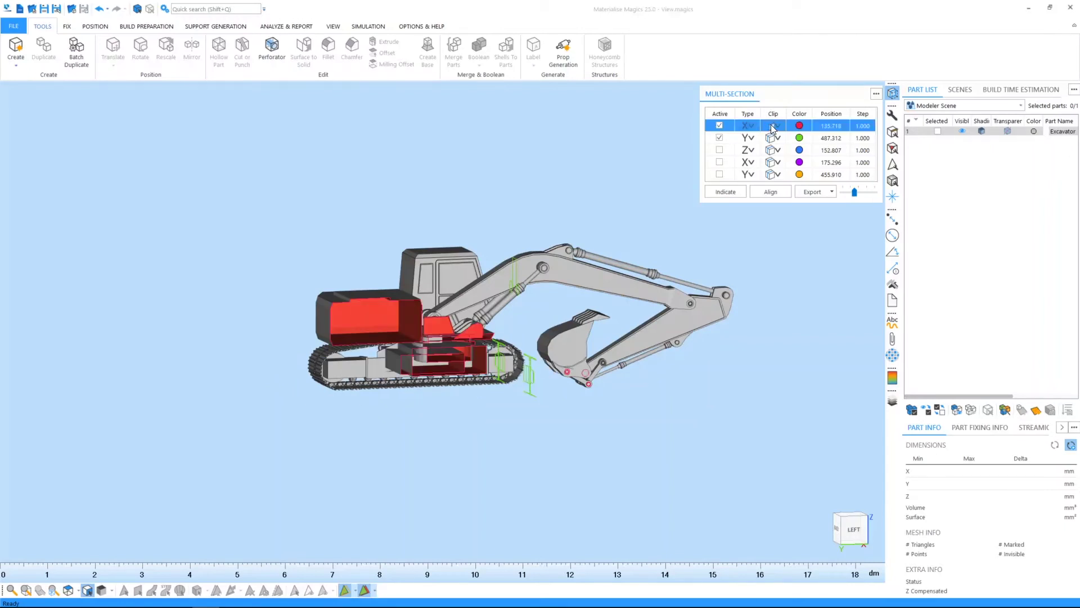
click(772, 128)
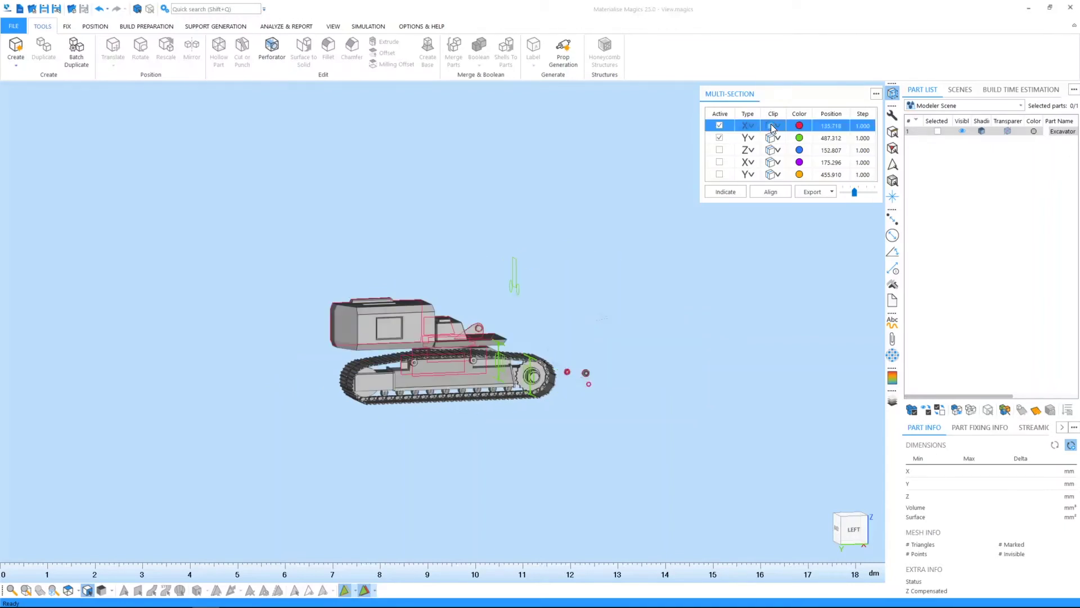
Step: Flip the red X section's clipping side and clip the excavator at the green Y section as well
click(772, 127)
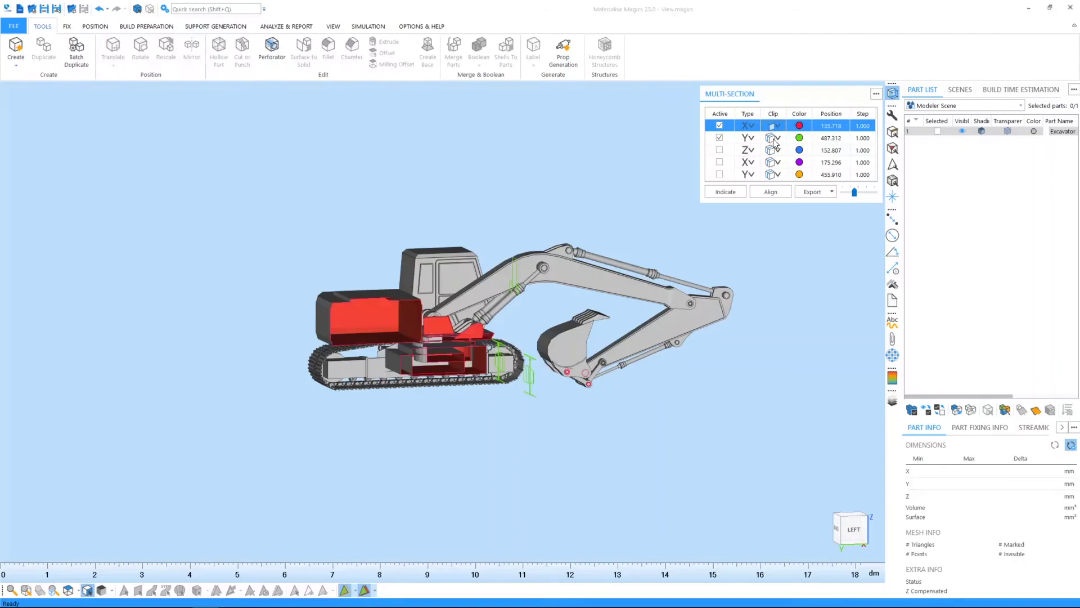
click(774, 139)
right_drag(388, 311, 404, 327)
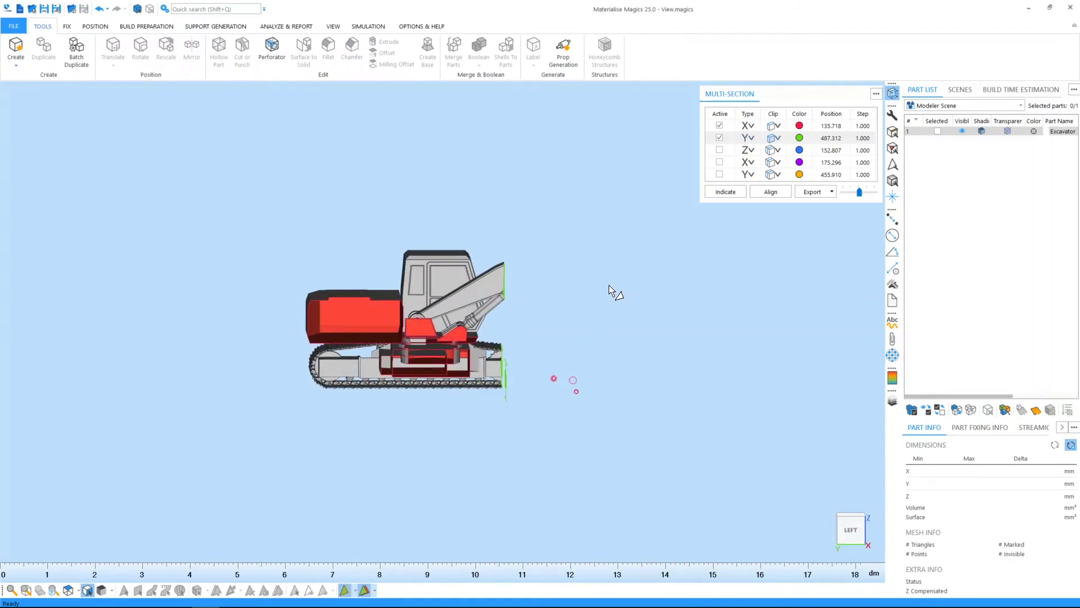
Step: Set the green Y section's position to 555
key(Escape)
click(825, 138)
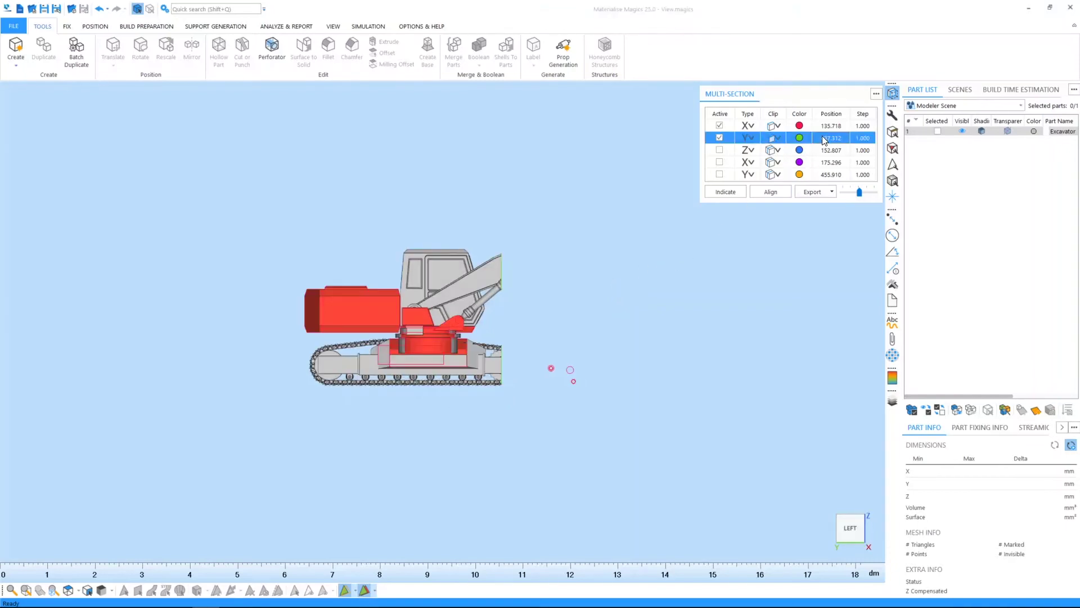
text(555)
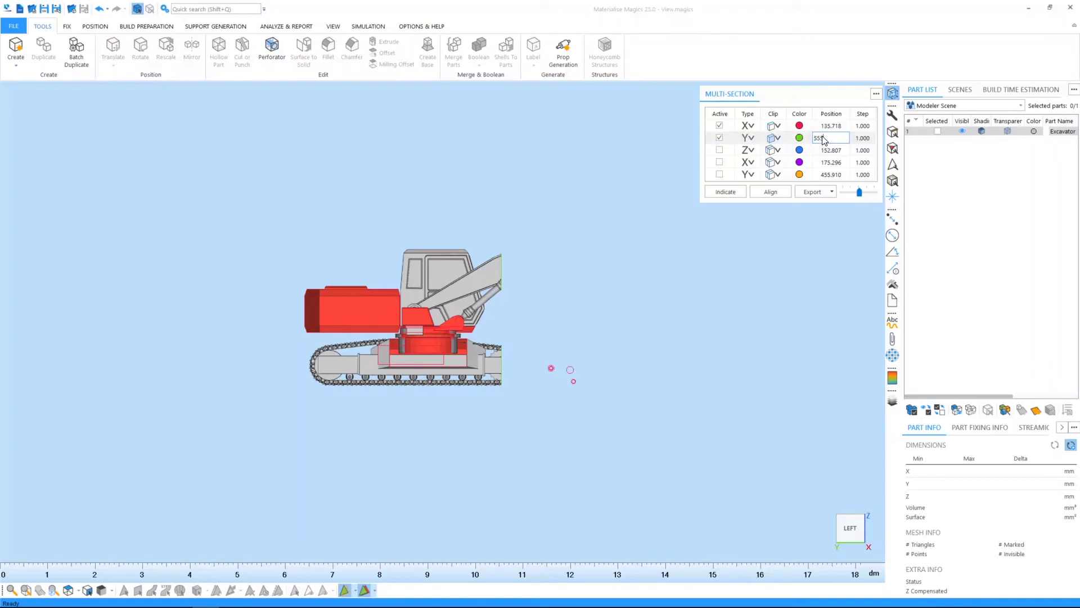
key(Return)
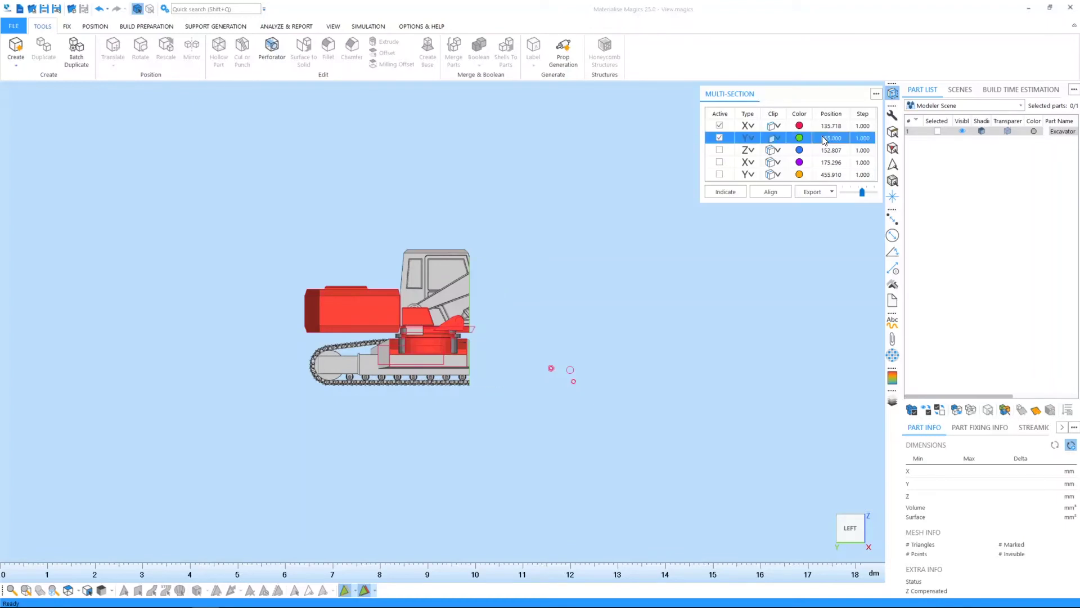
Step: Deactivate the green Y section and move the red X section to about 263.4 by indicating a point on the excavator's rear body
click(720, 138)
right_drag(380, 319, 458, 349)
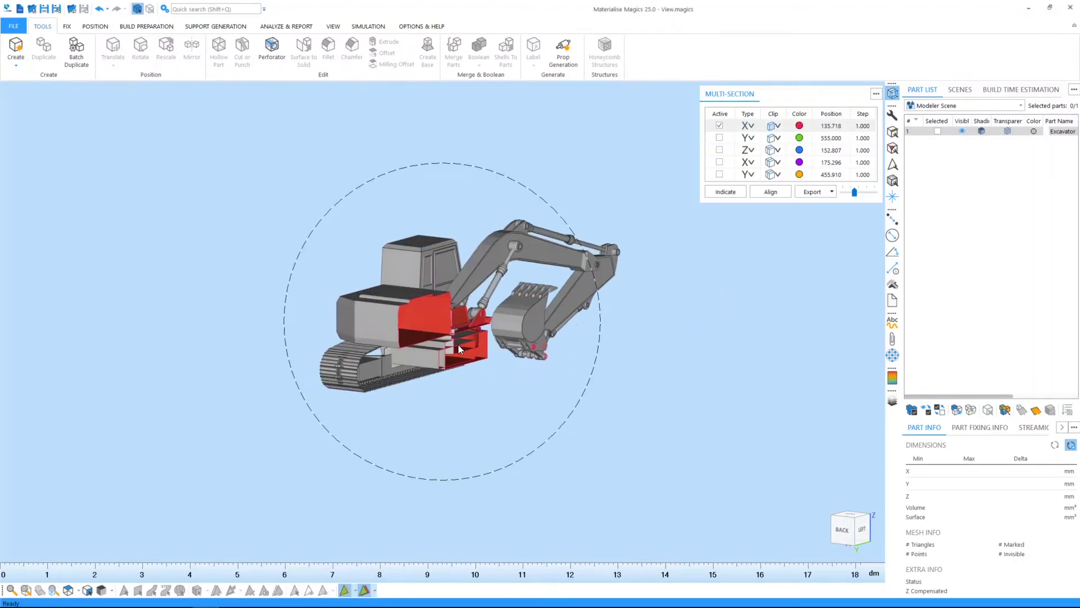
click(718, 192)
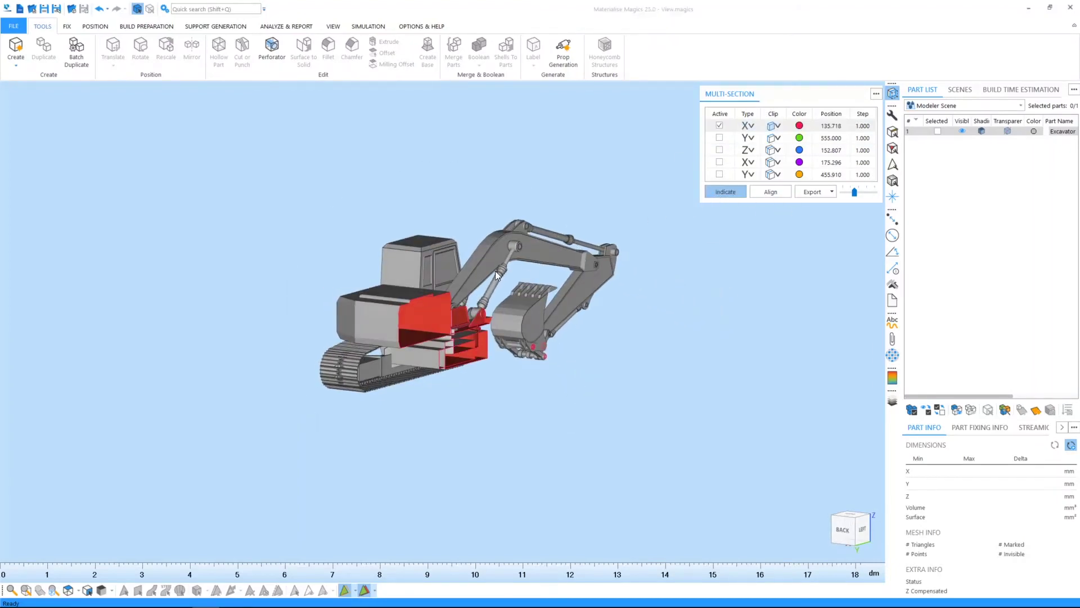
click(356, 328)
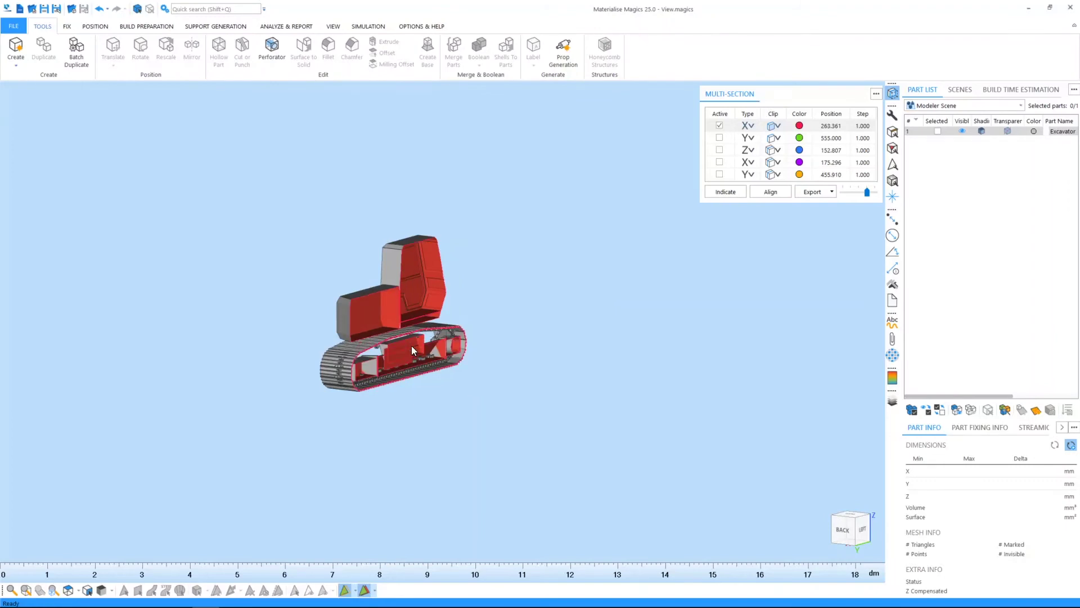
right_drag(386, 342, 294, 314)
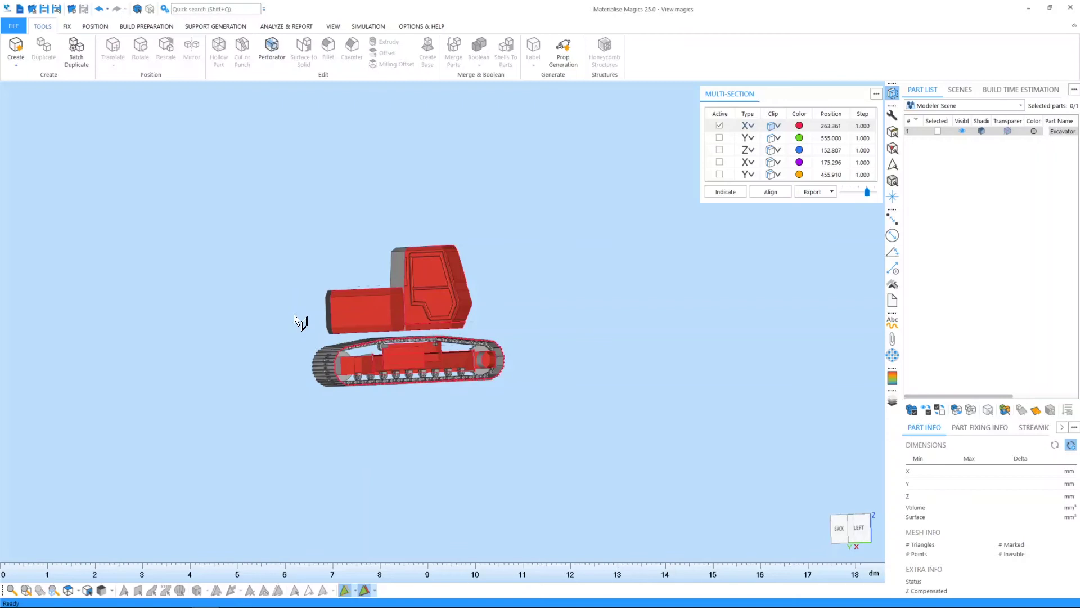
Step: Deactivate the red X section and close the Multi-Section tool
click(720, 125)
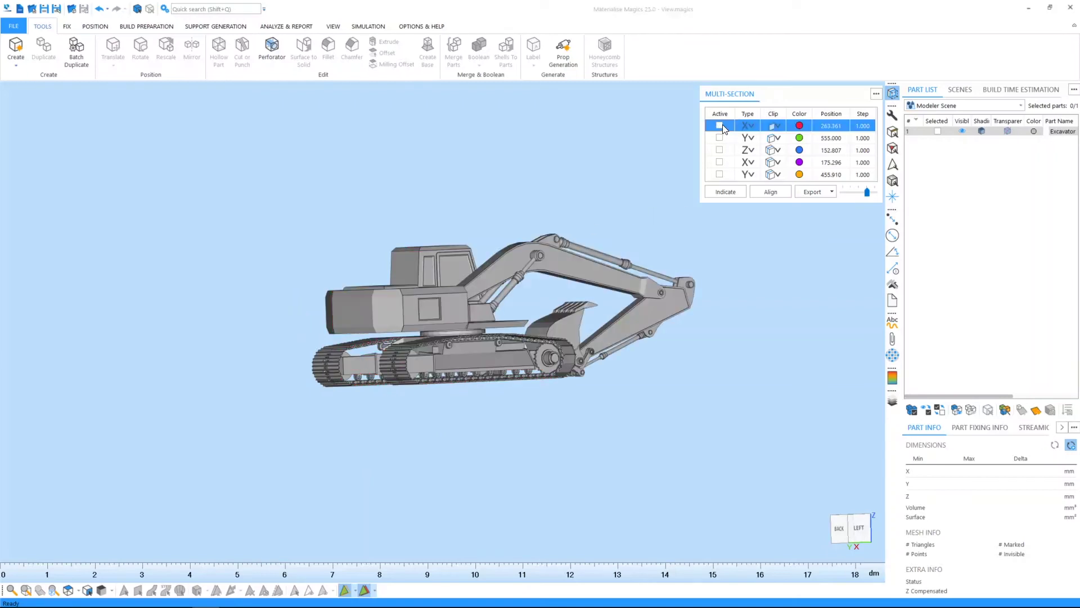
right_drag(453, 258, 428, 338)
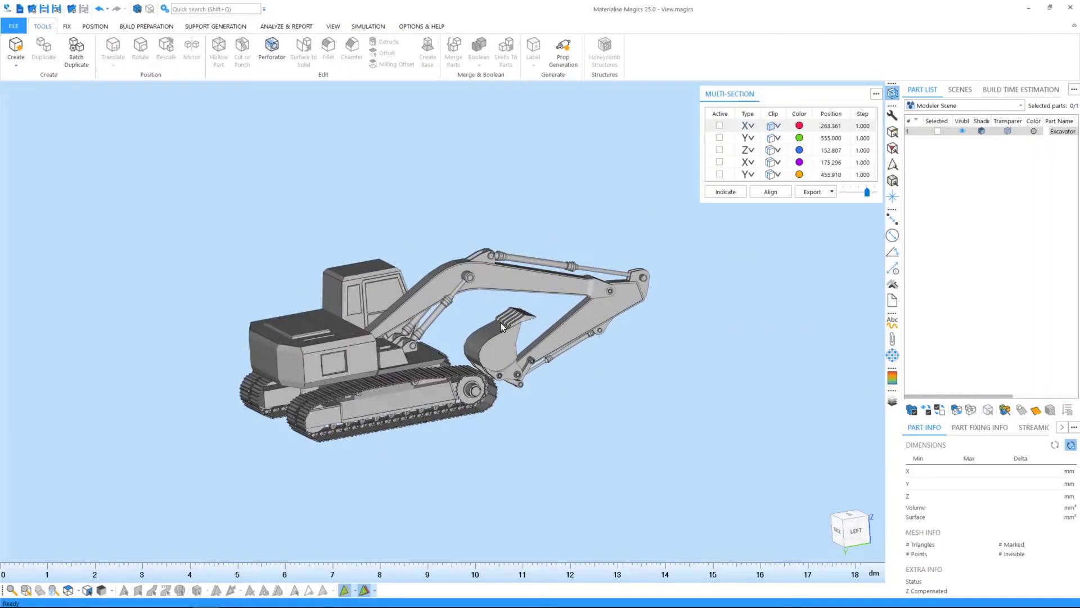
right_drag(726, 269, 716, 332)
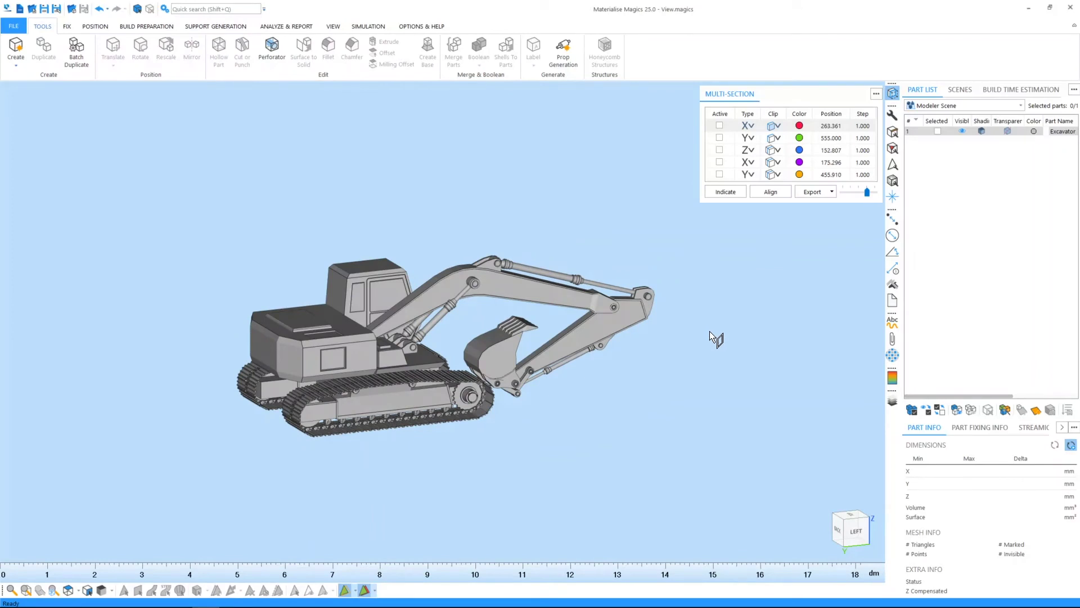
click(892, 93)
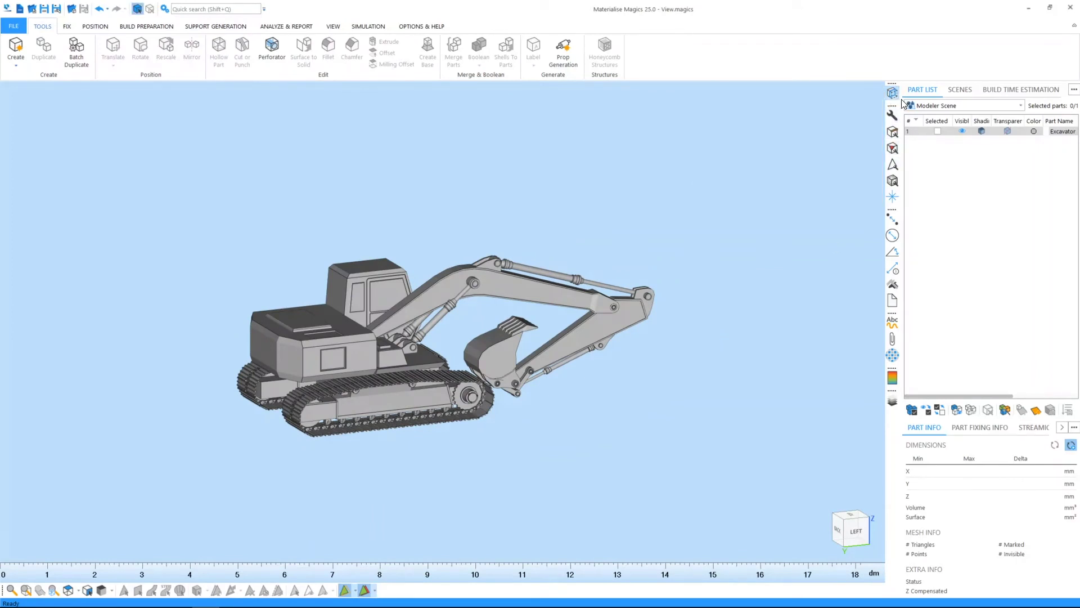
Step: Select the excavator, mark its two side cab windows and the square body panel with plane marking, and hide the marked triangles
click(937, 131)
click(138, 589)
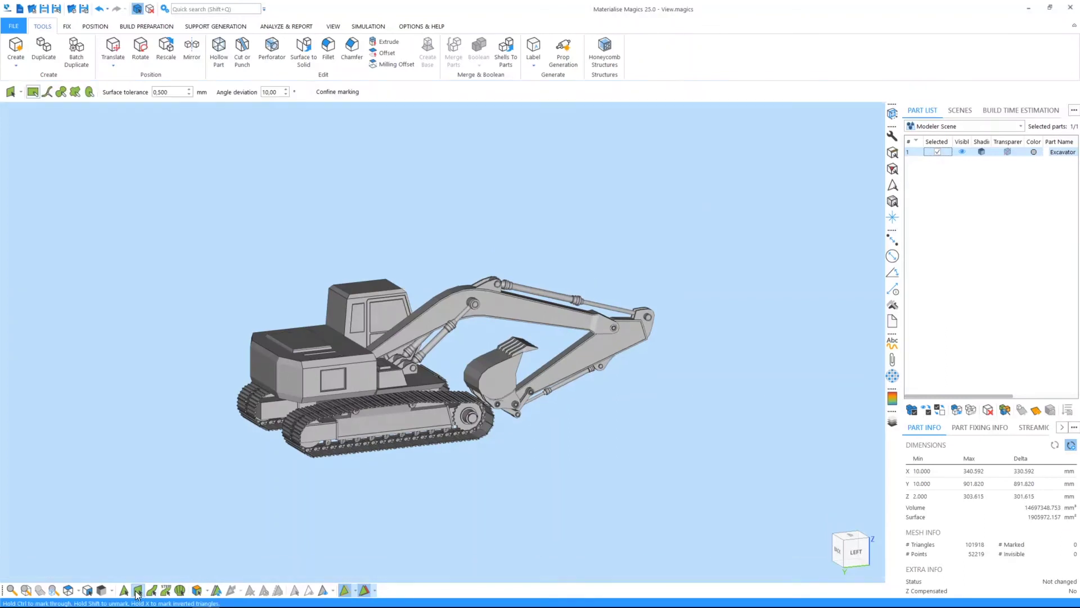
click(396, 309)
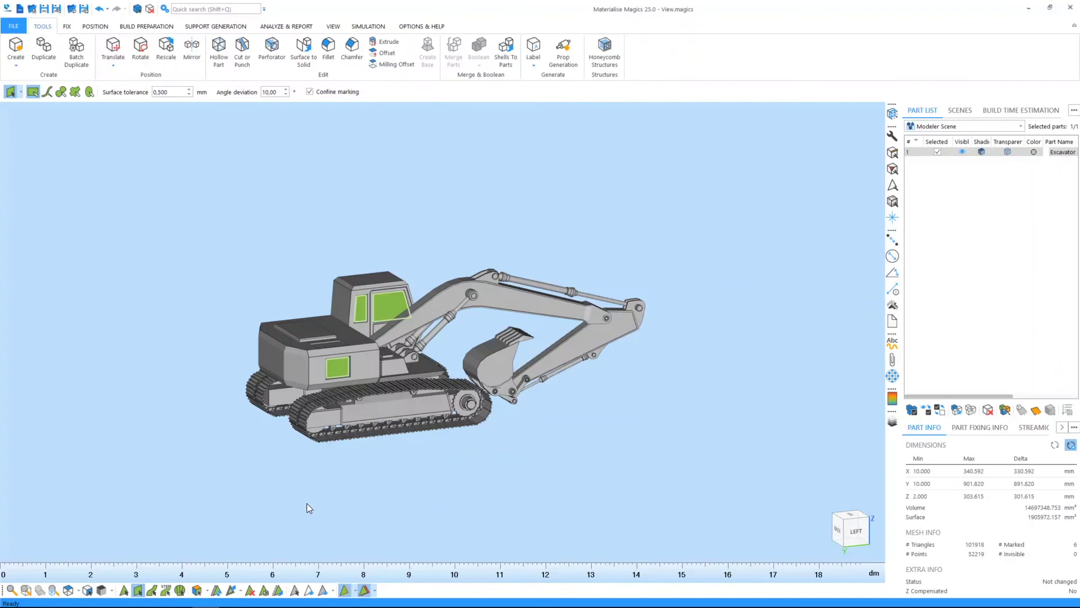
click(309, 590)
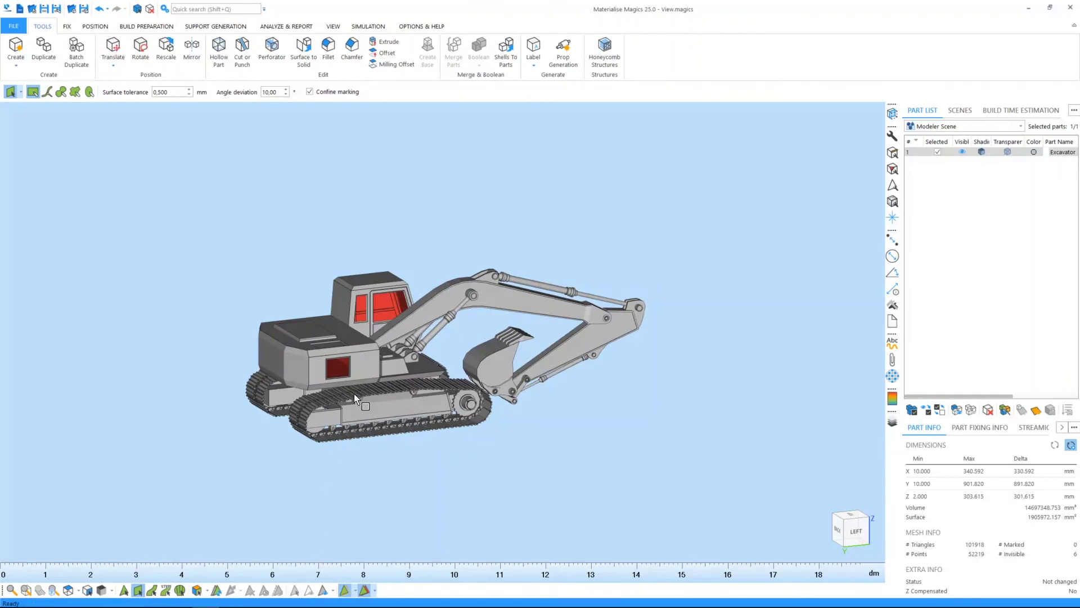
Step: Invert the excavator's triangle visibility, and restore the whole model by making all triangles visible
click(333, 590)
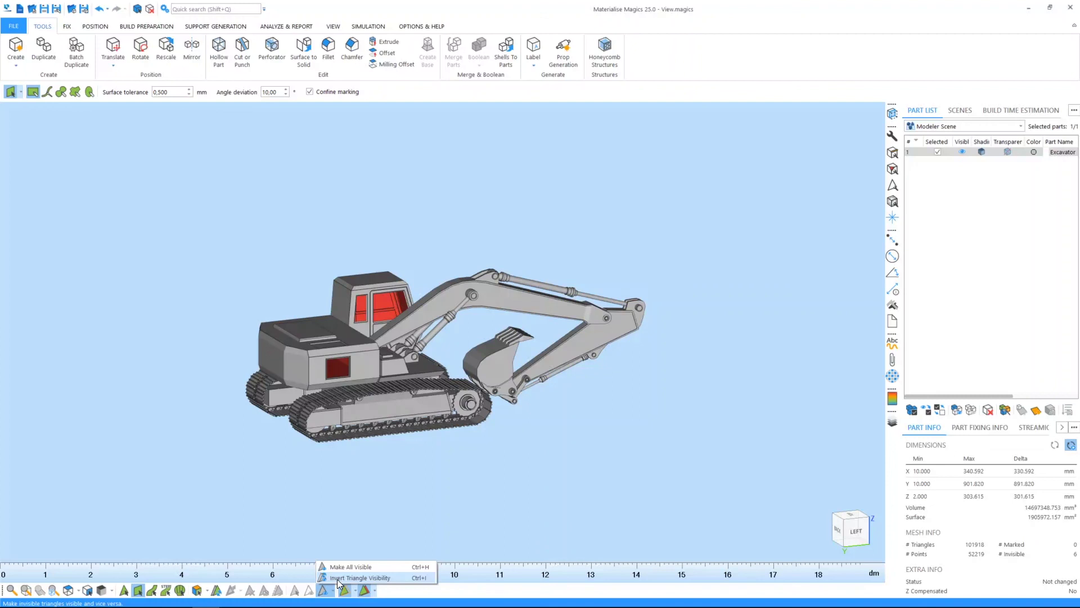
click(338, 579)
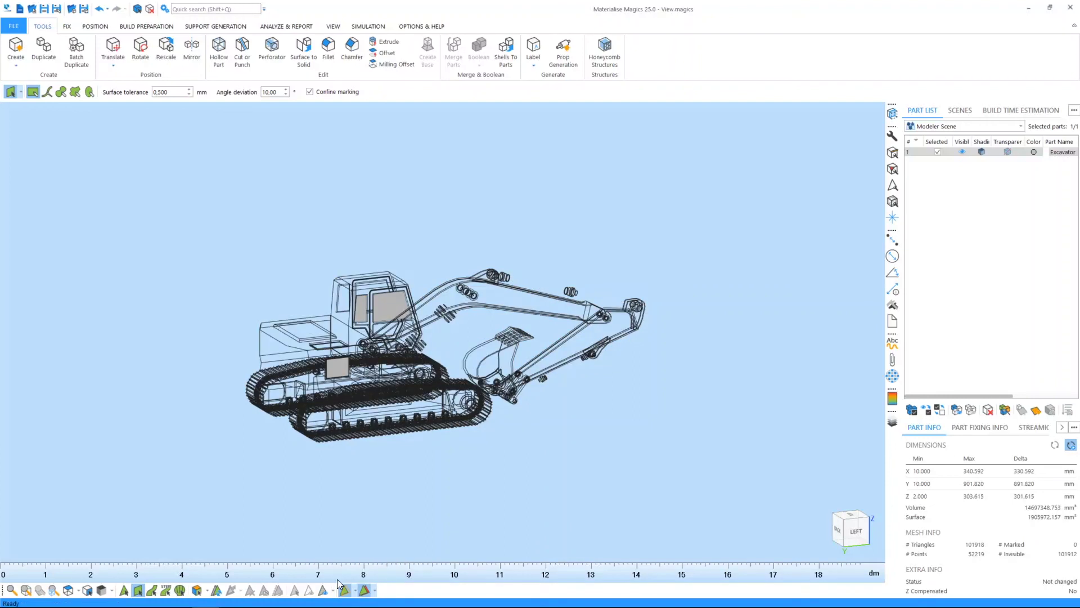
click(334, 590)
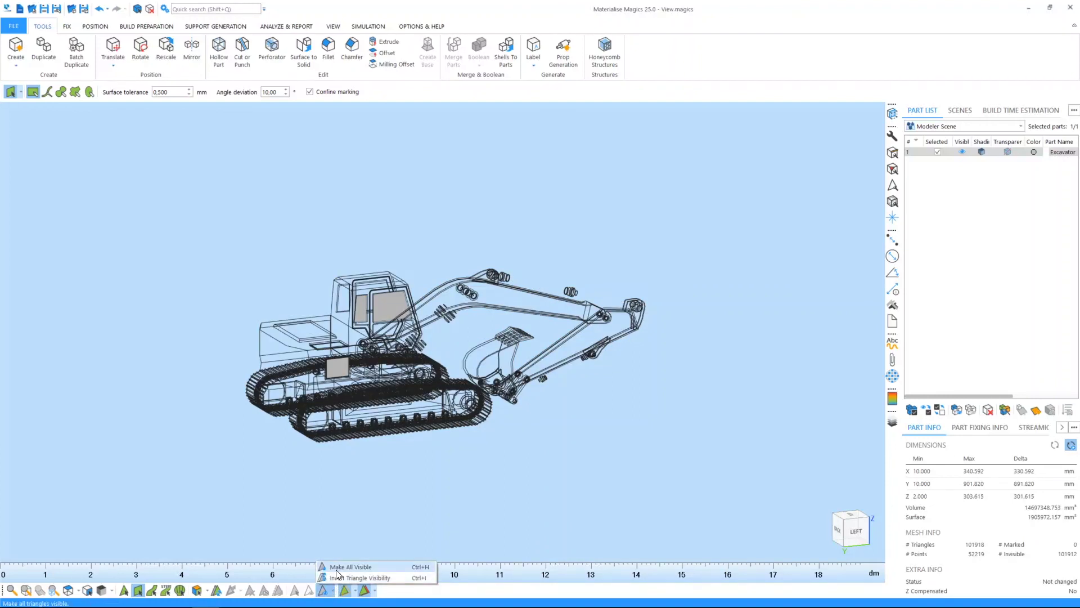
click(350, 567)
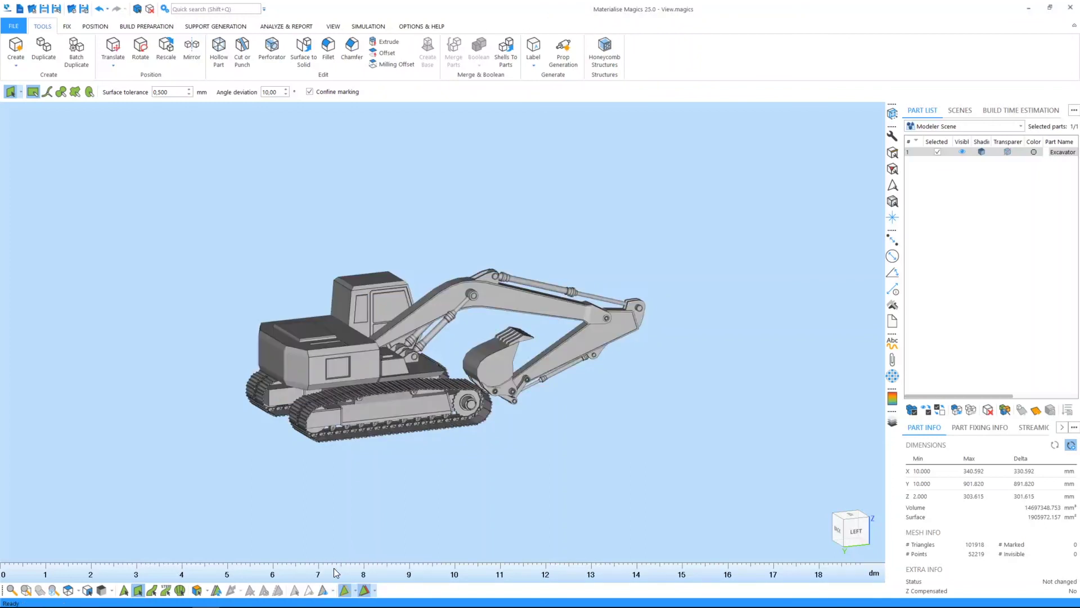